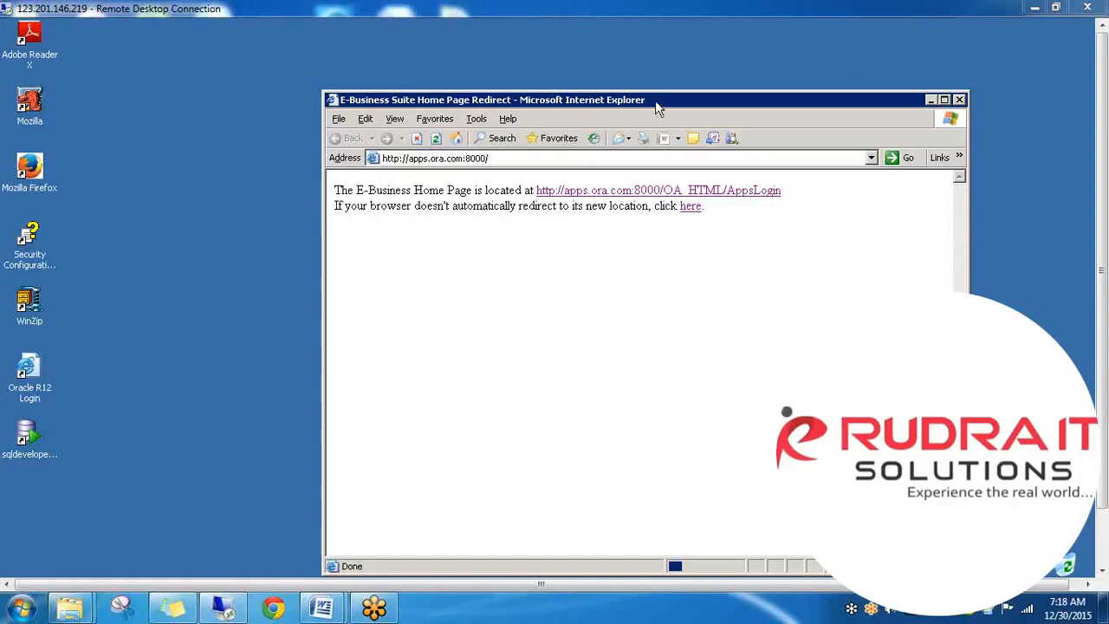
- Move the Internet Explorer window slightly up and left on the redirect notice page
drag(651, 101, 543, 73)
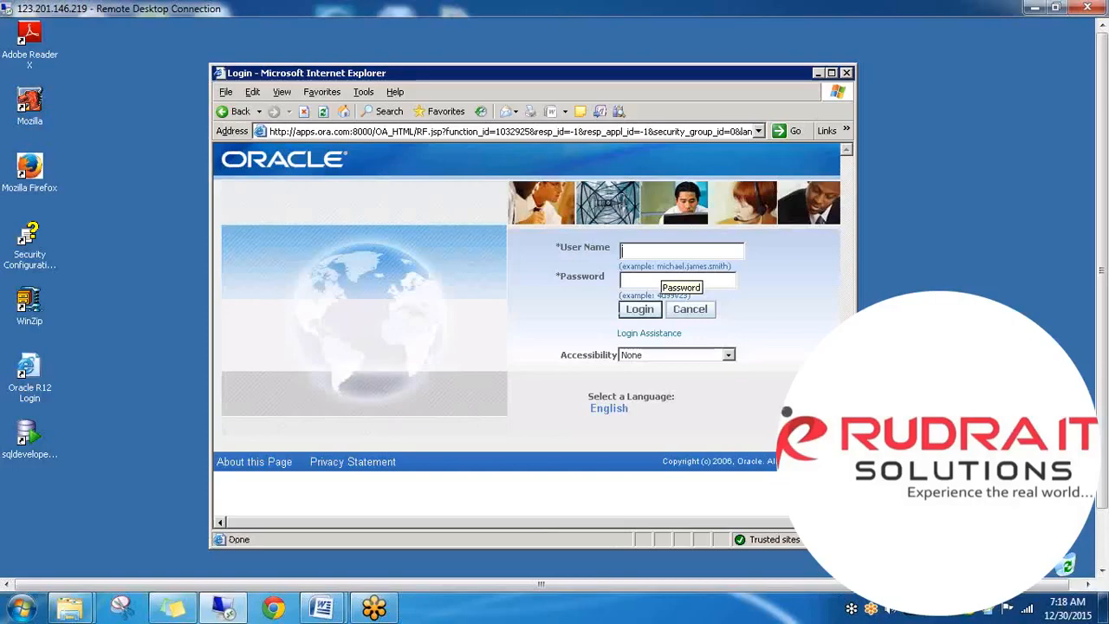
- Sign in as the operations user with the account password
text(opera)
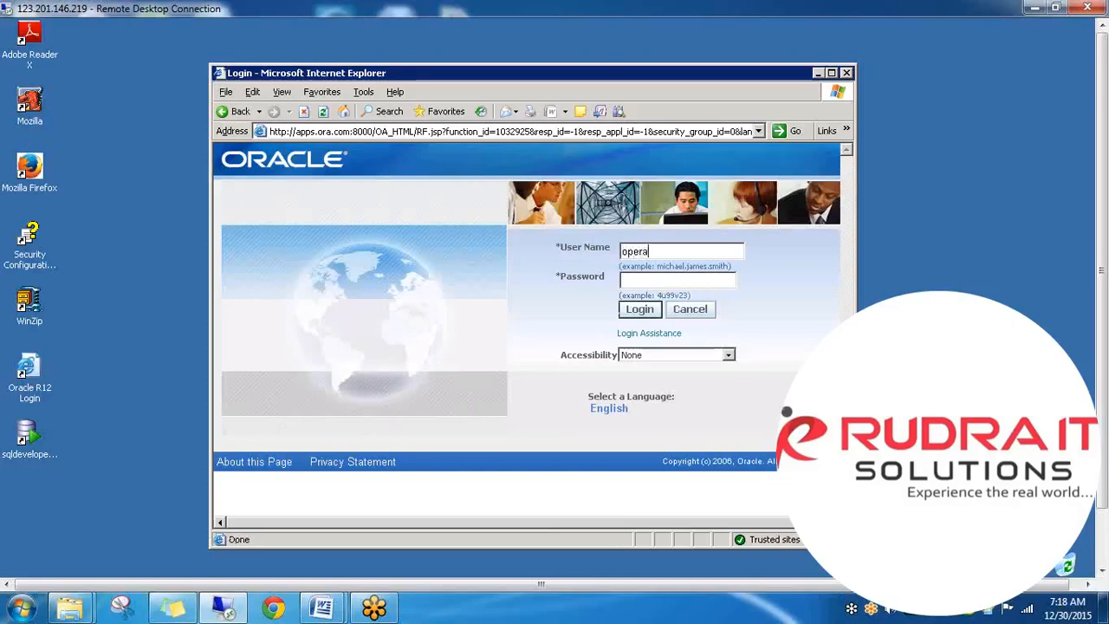
text(tions)
key(Tab)
text(welcome)
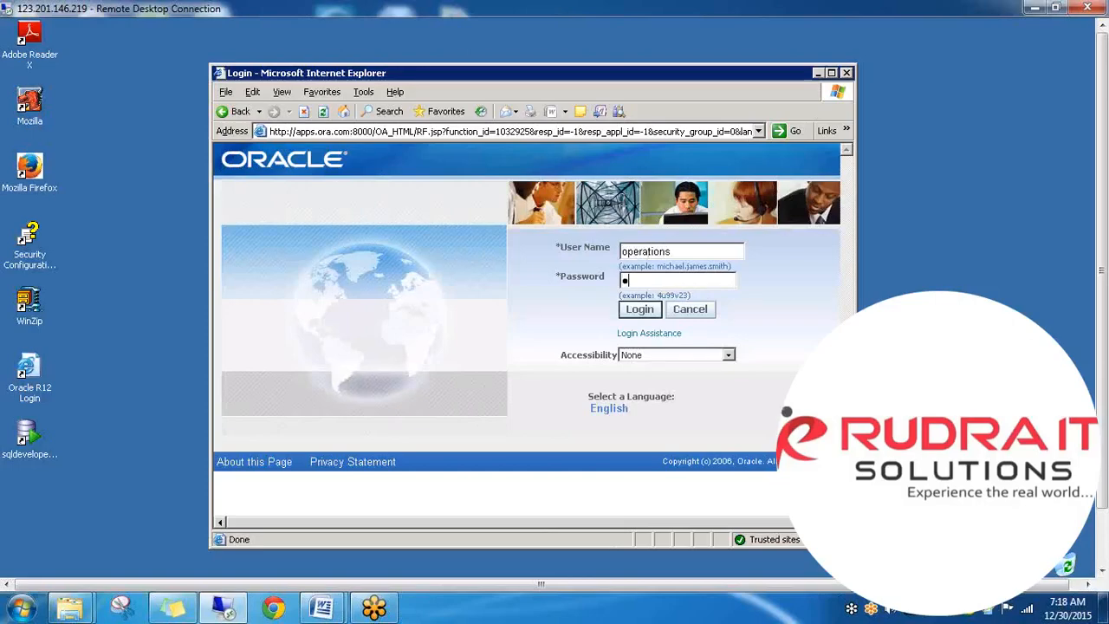
key(Return)
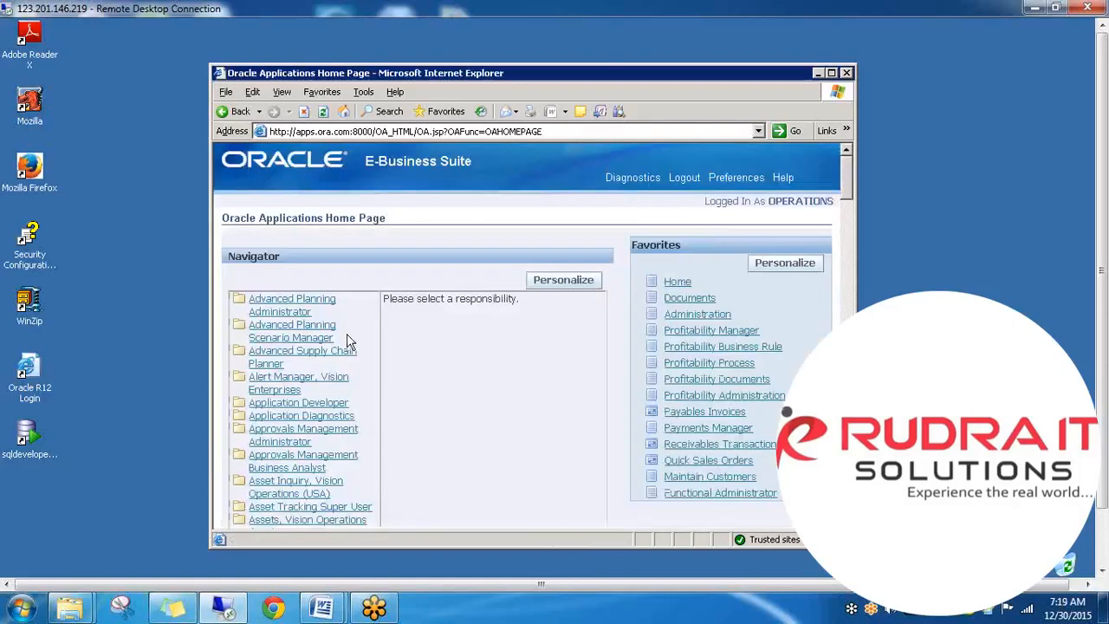
- Launch Standard Collection under Advanced Planning Administrator, postpone the Java update, then log out
click(292, 303)
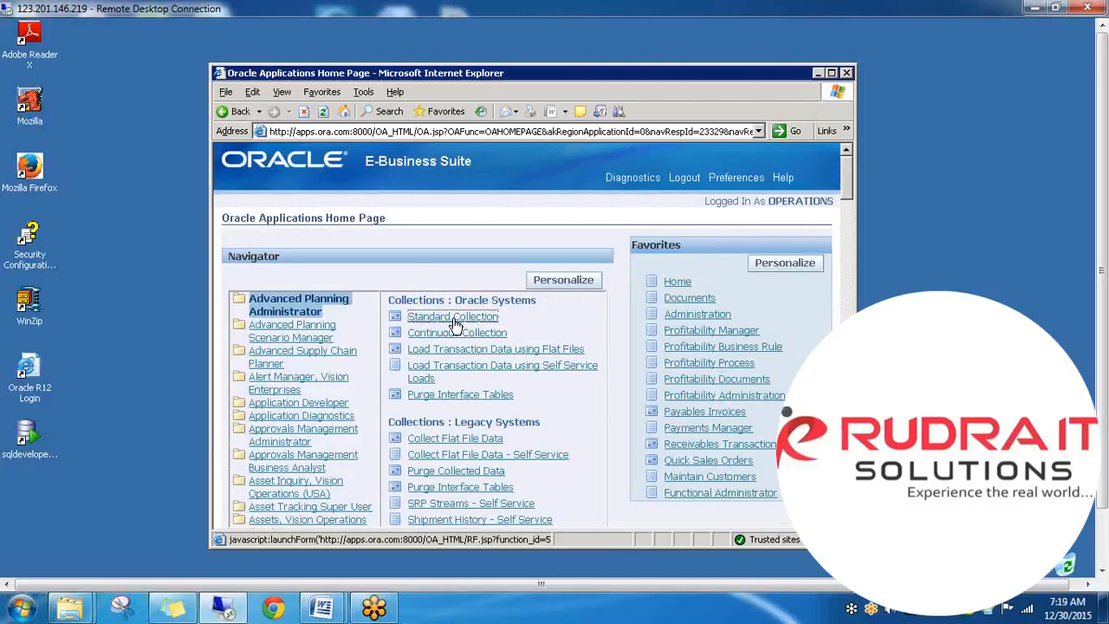
click(455, 323)
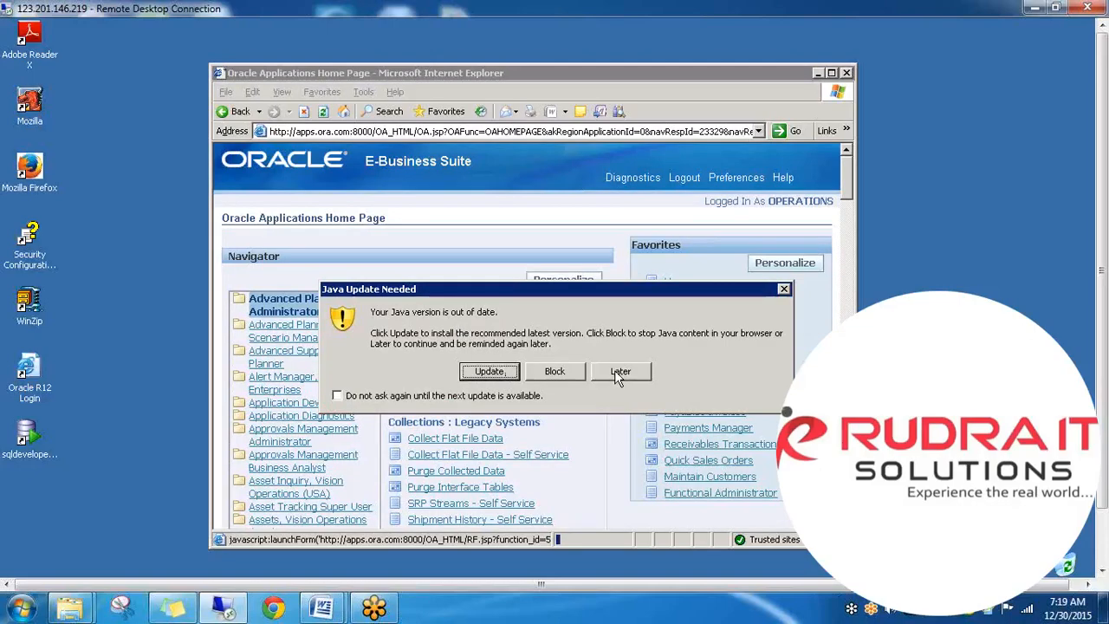
click(337, 395)
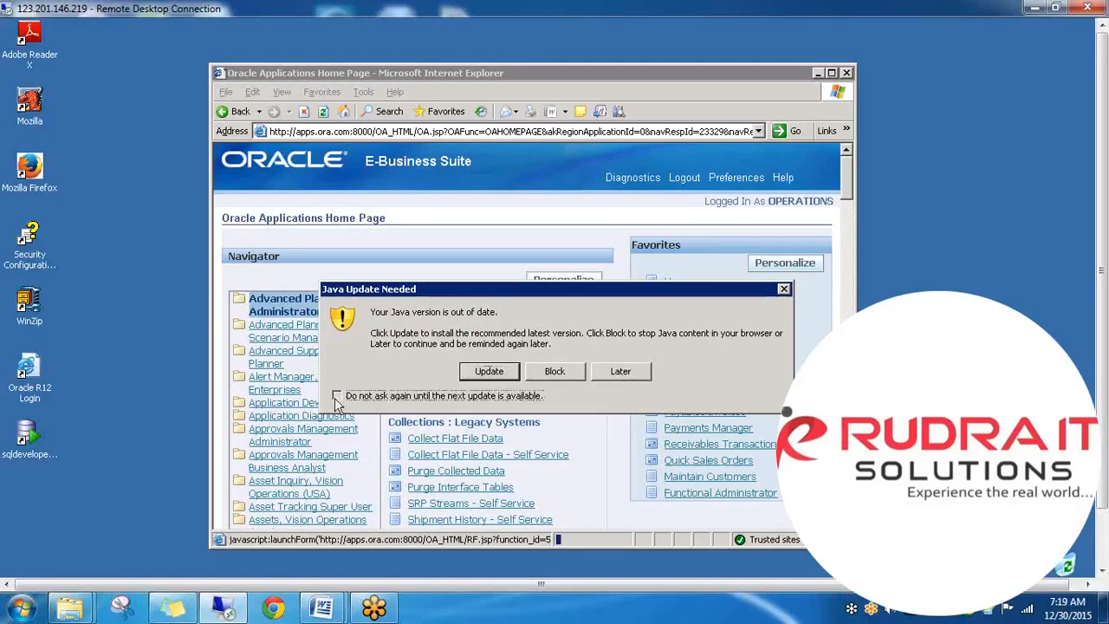
click(620, 371)
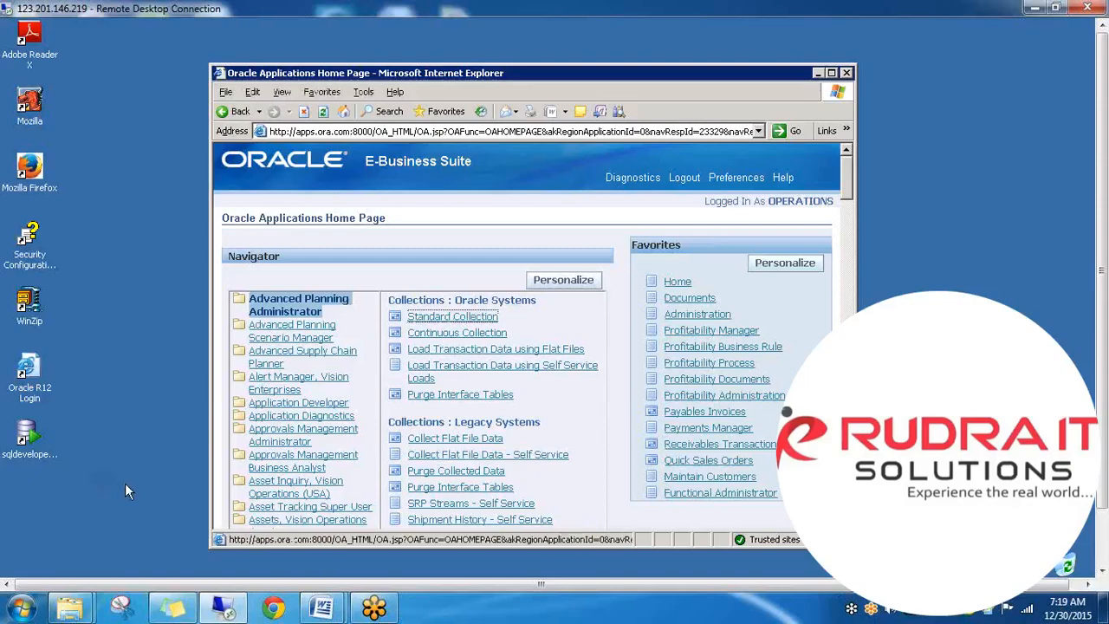
click(463, 321)
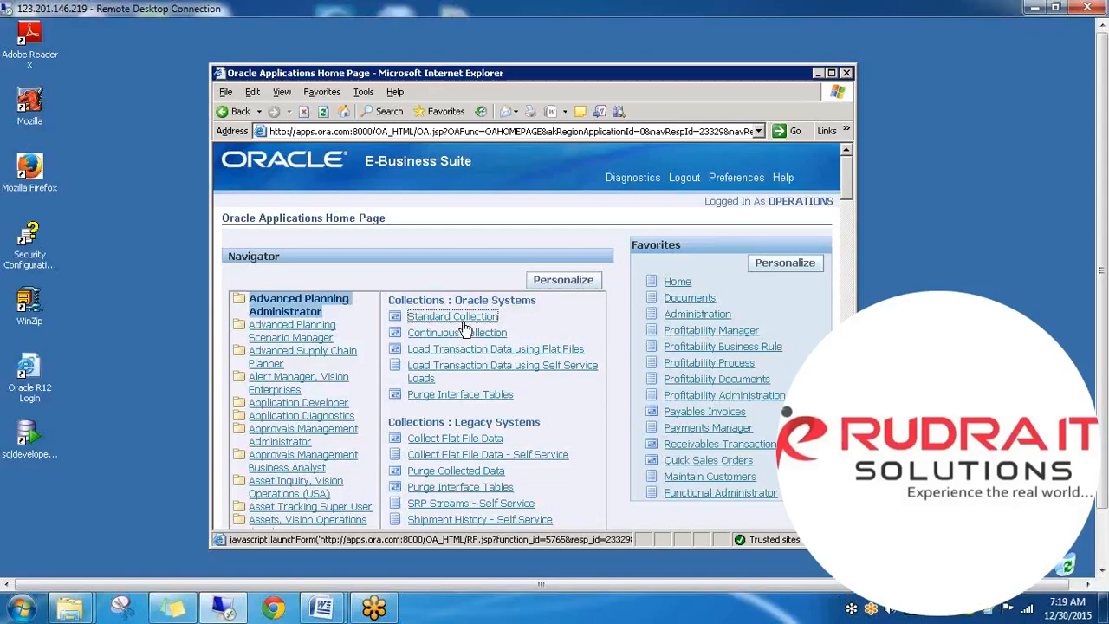
click(691, 182)
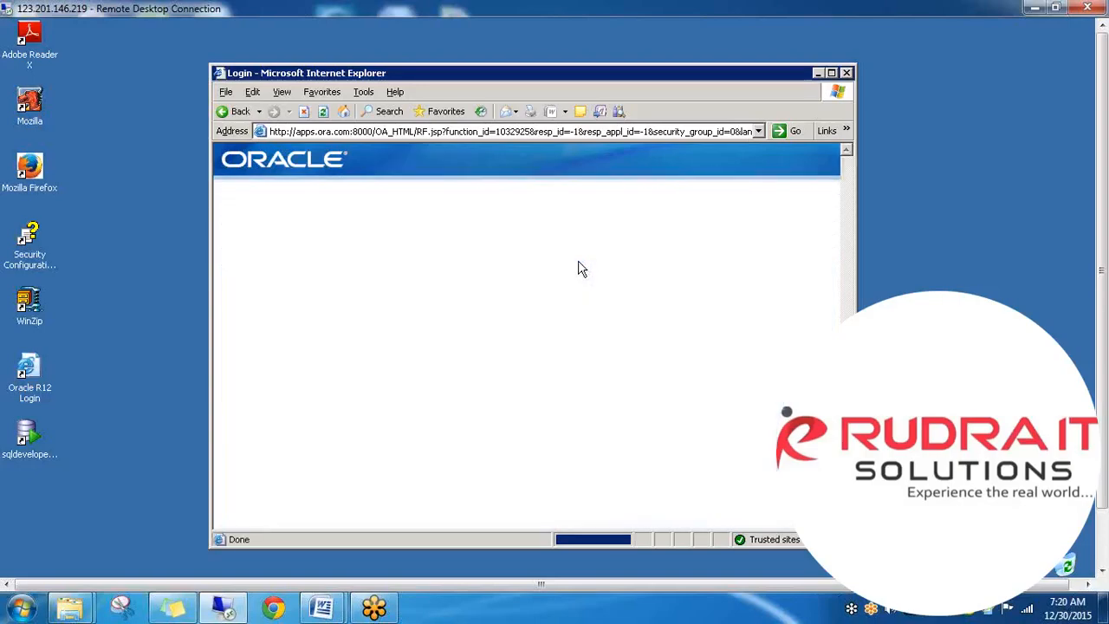
- Attempt to sign in as the operations user with an incorrect password
click(639, 251)
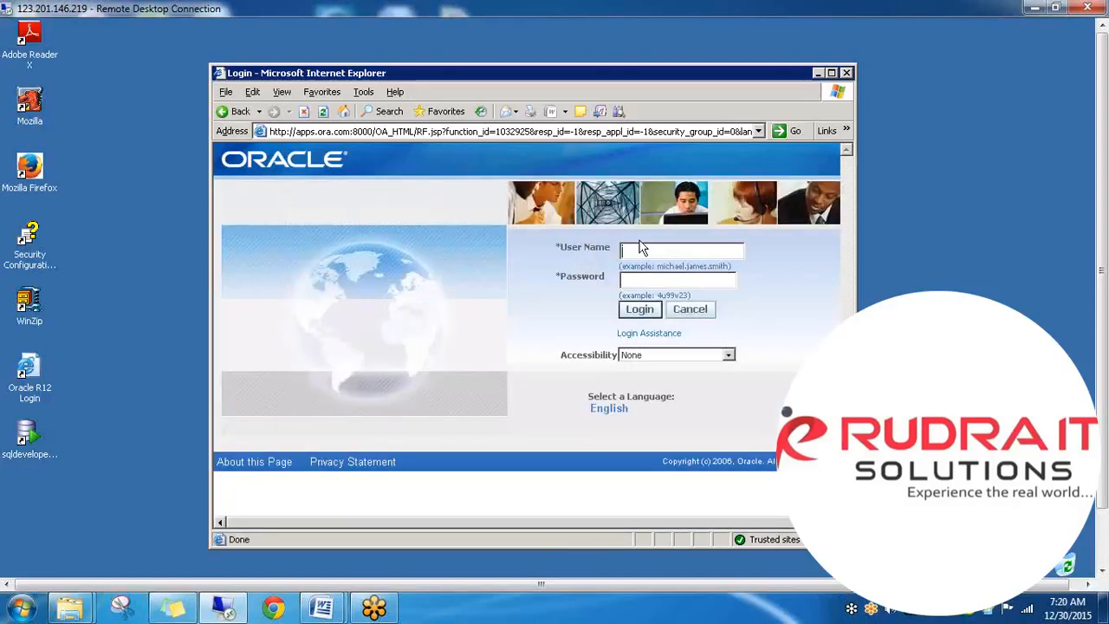
text(operations)
key(Tab)
text(welcome1234)
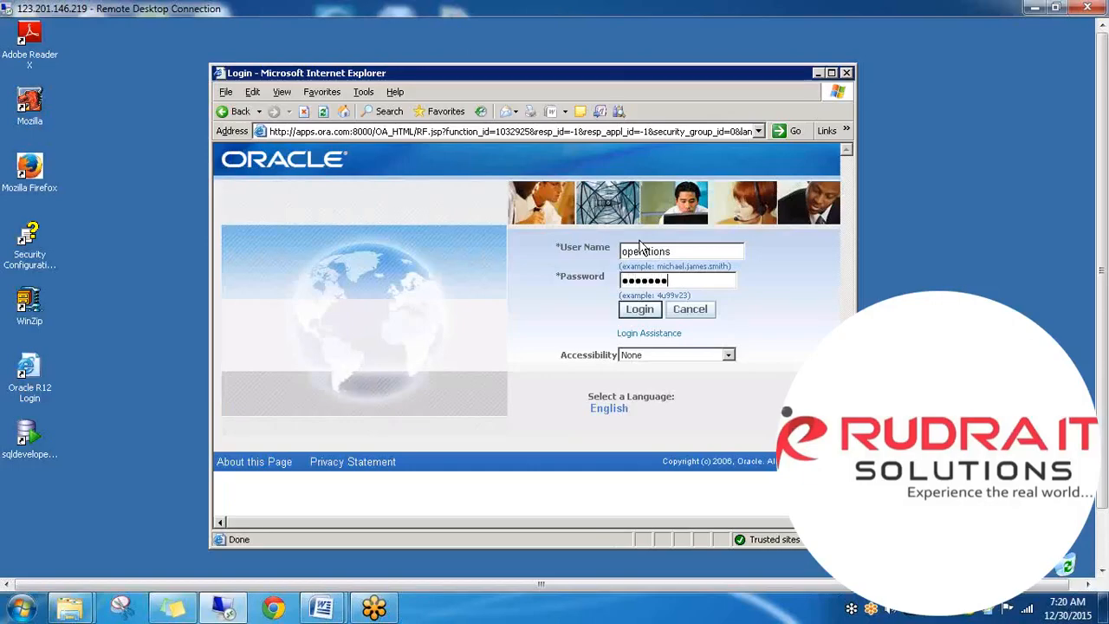
key(Tab)
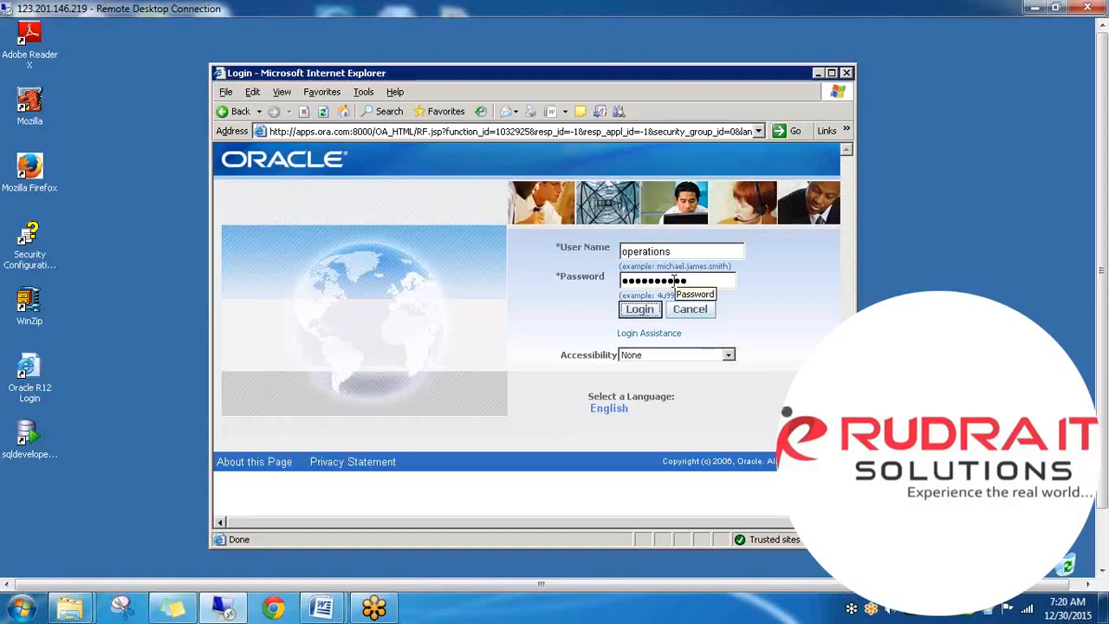
key(Return)
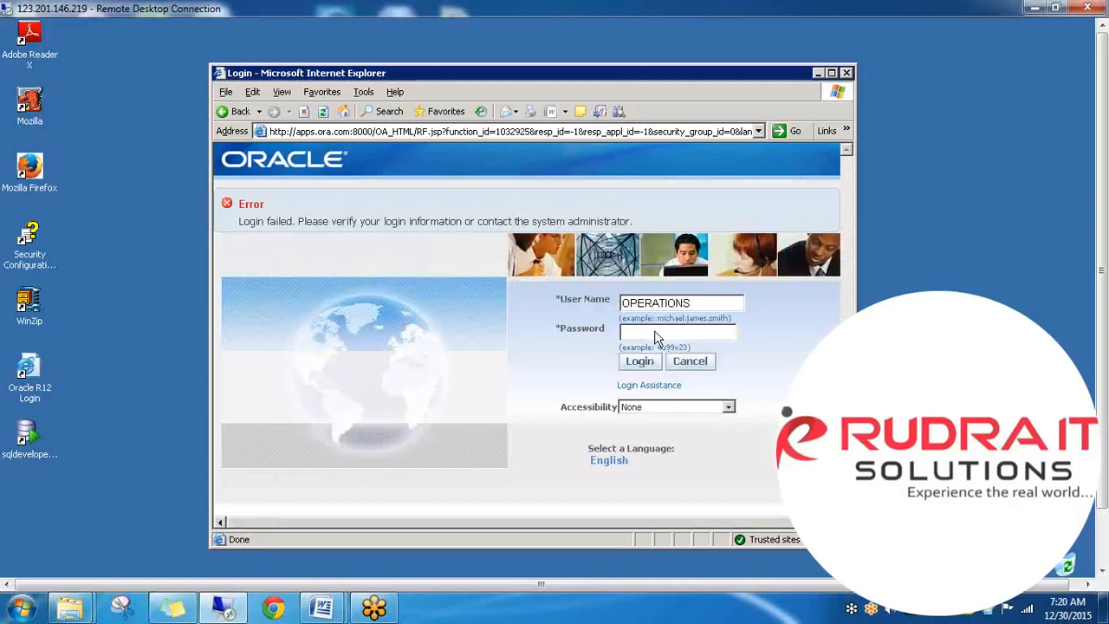
- Re-enter the correct account password and log in to the Applications Home Page
click(643, 333)
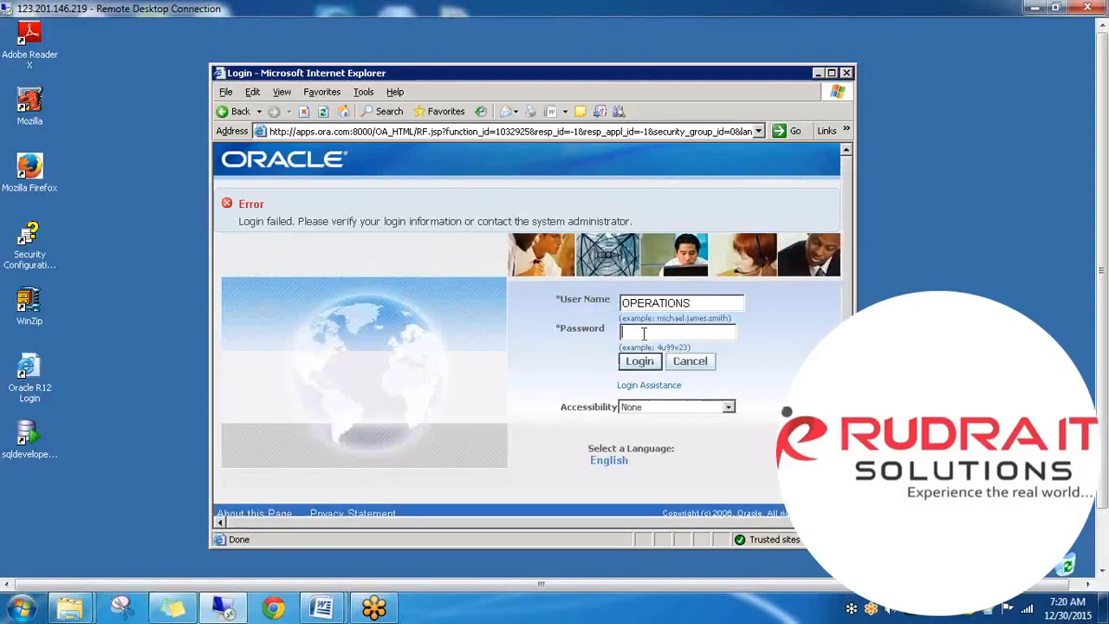
text(welcome)
key(Return)
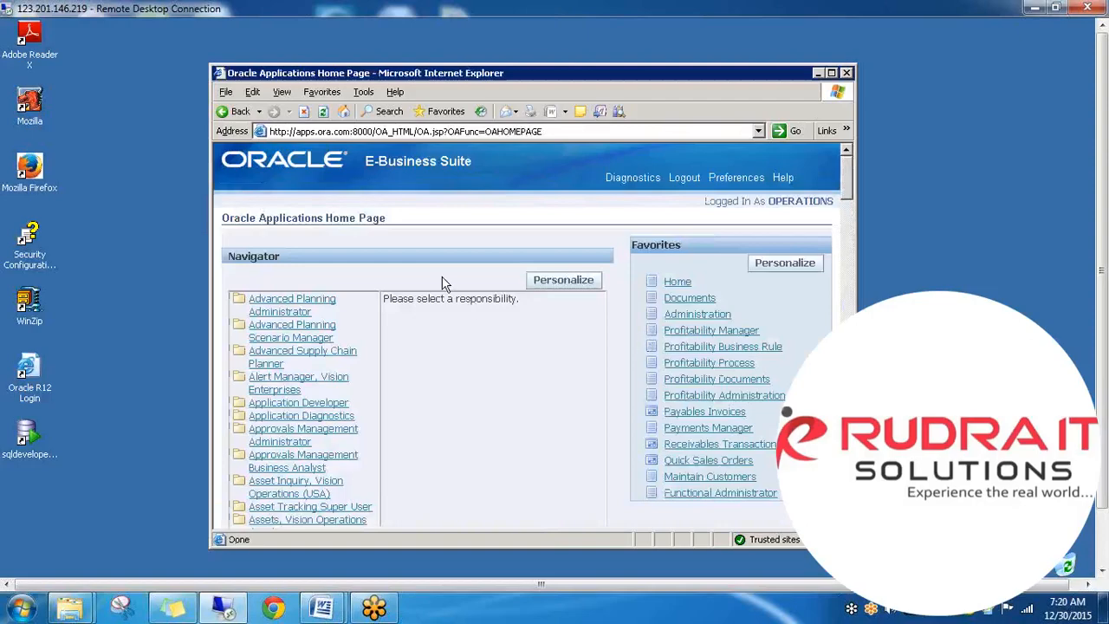
- Open Advanced Planning Administrator, accepting the Java security warning risk and allowing it to run
click(295, 310)
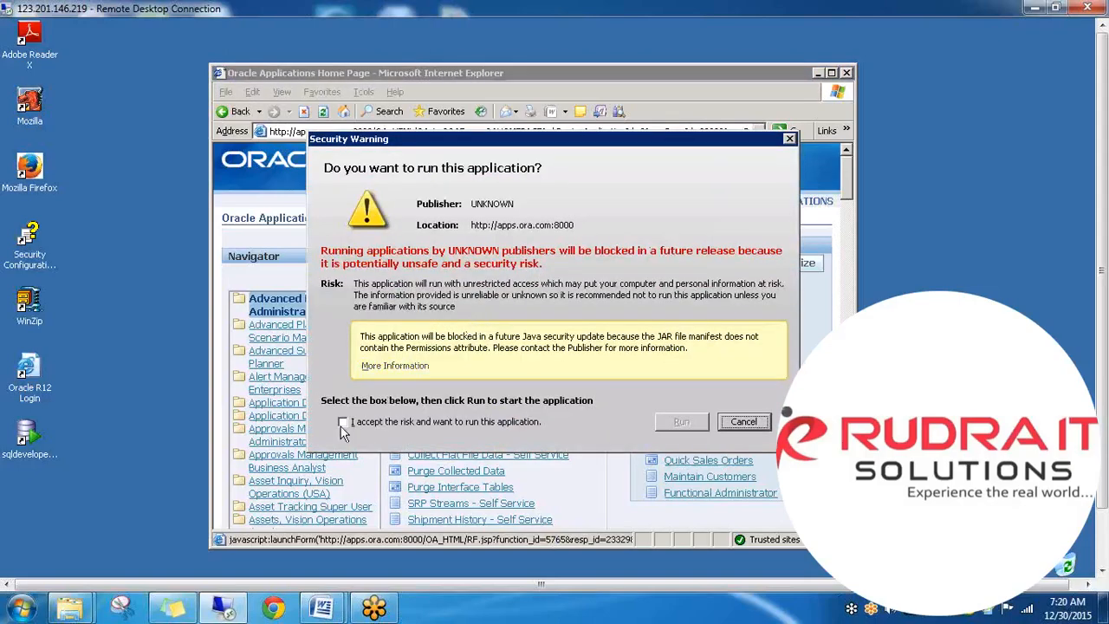
click(342, 424)
click(694, 417)
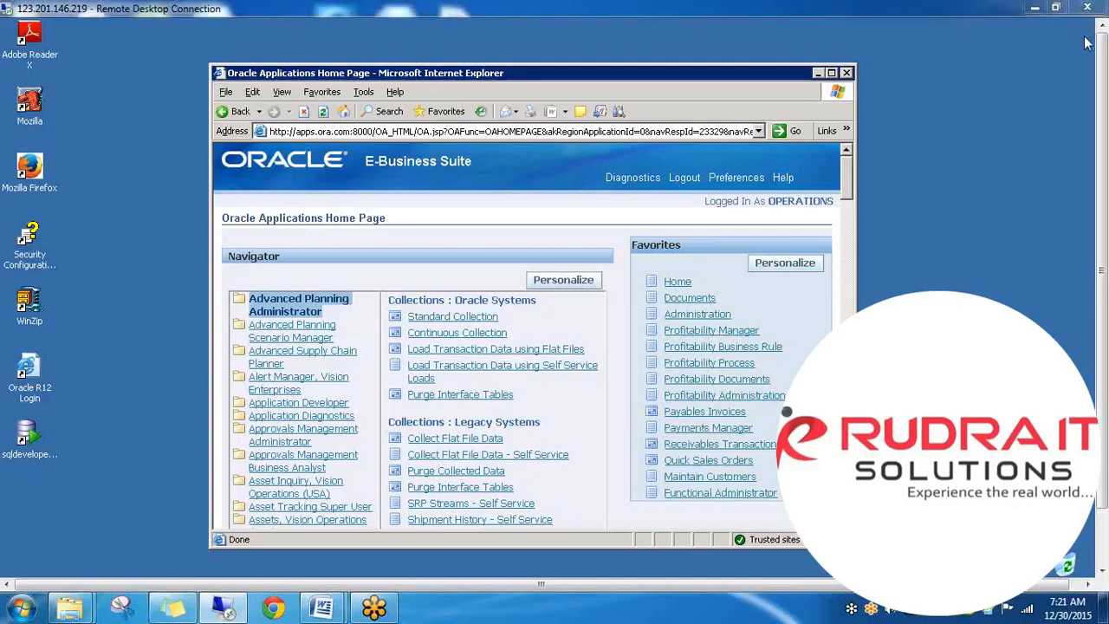
drag(1102, 326, 1099, 367)
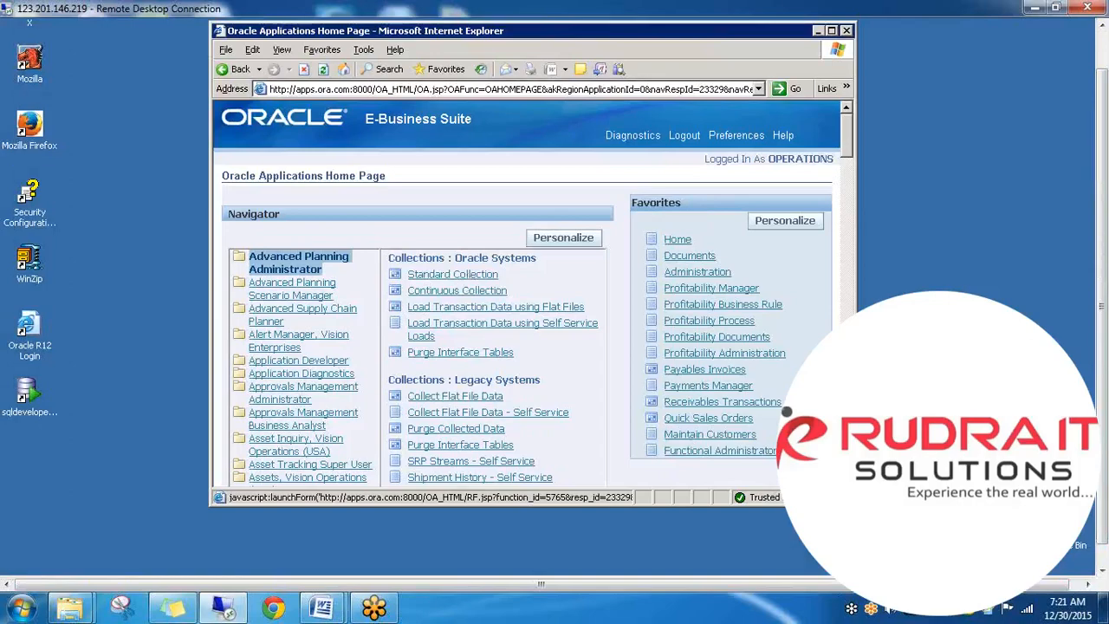
drag(1101, 309, 1102, 436)
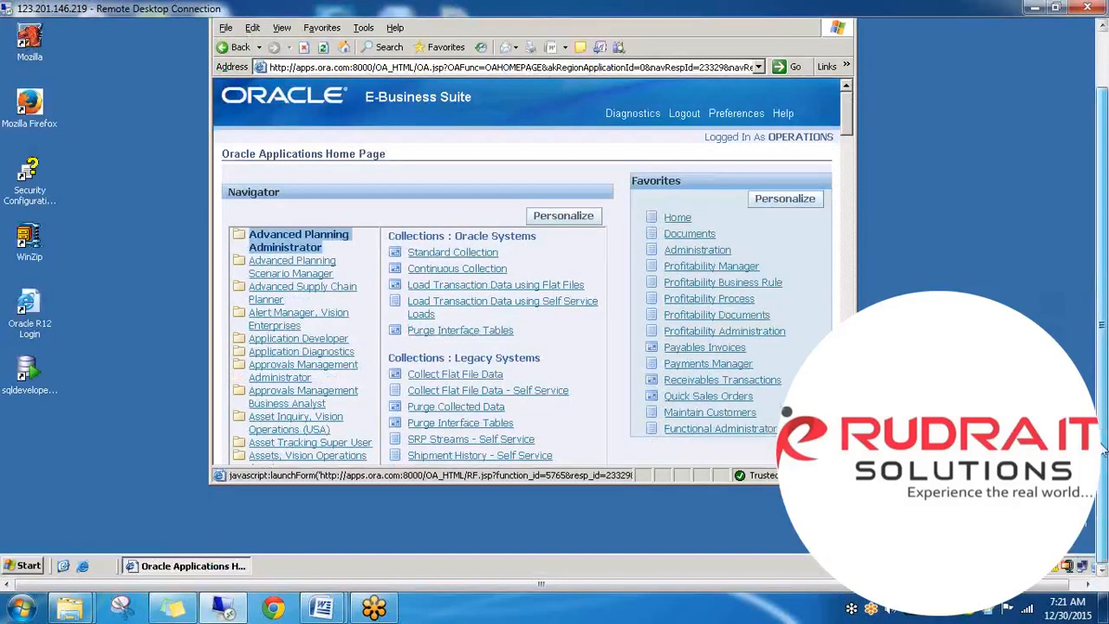
drag(1101, 340, 1102, 281)
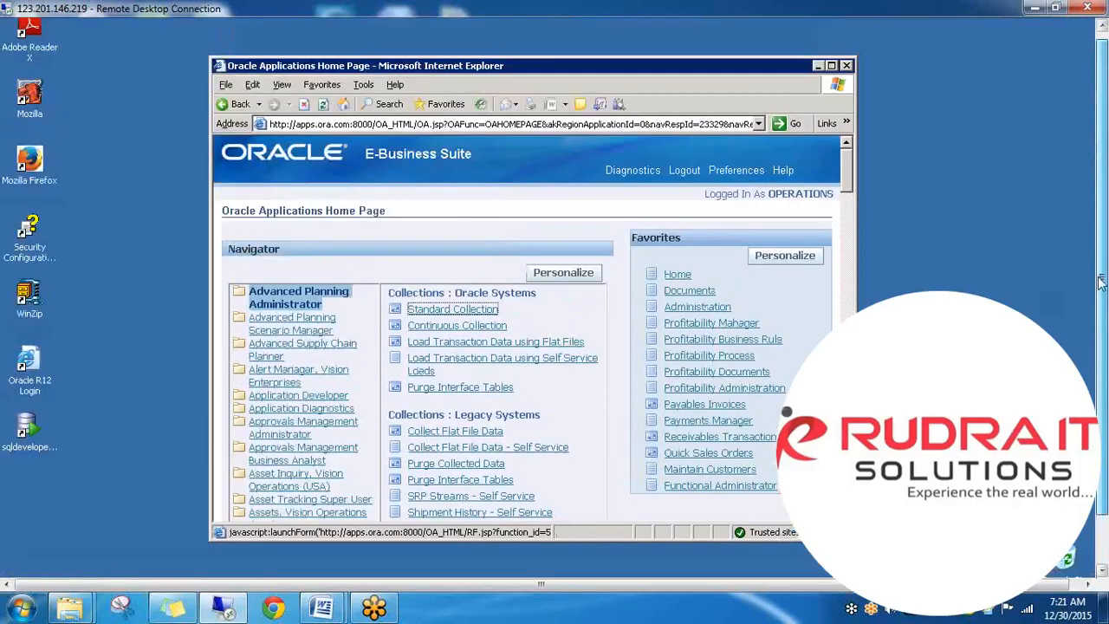
- Start the Oracle Forms applet and wait for the Advanced Planning Administrator Navigator to load
click(690, 345)
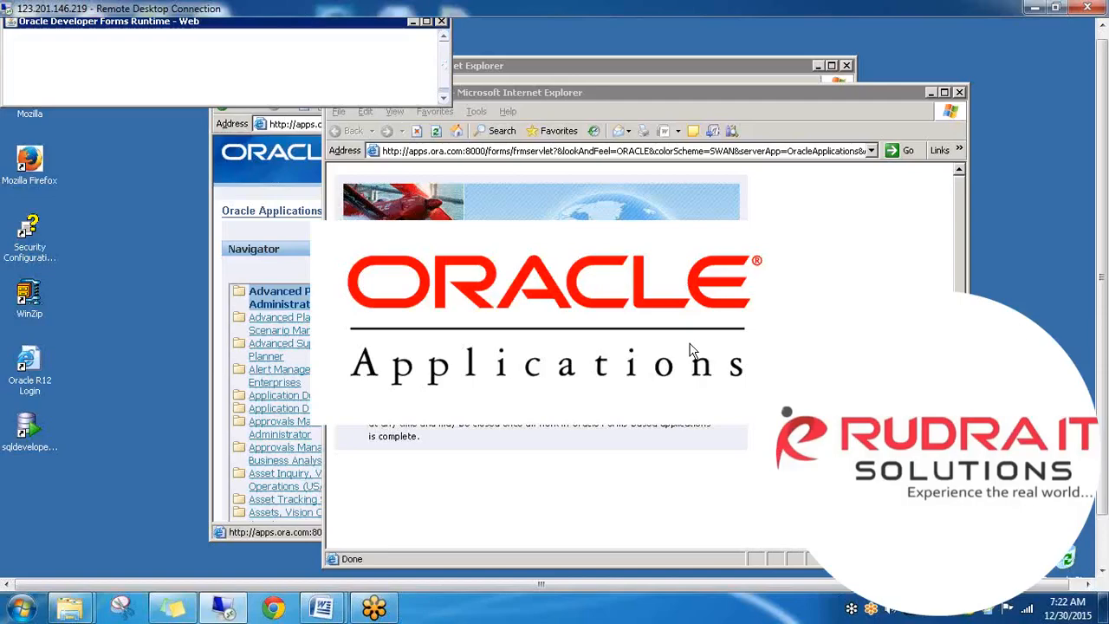
drag(1097, 327, 1106, 260)
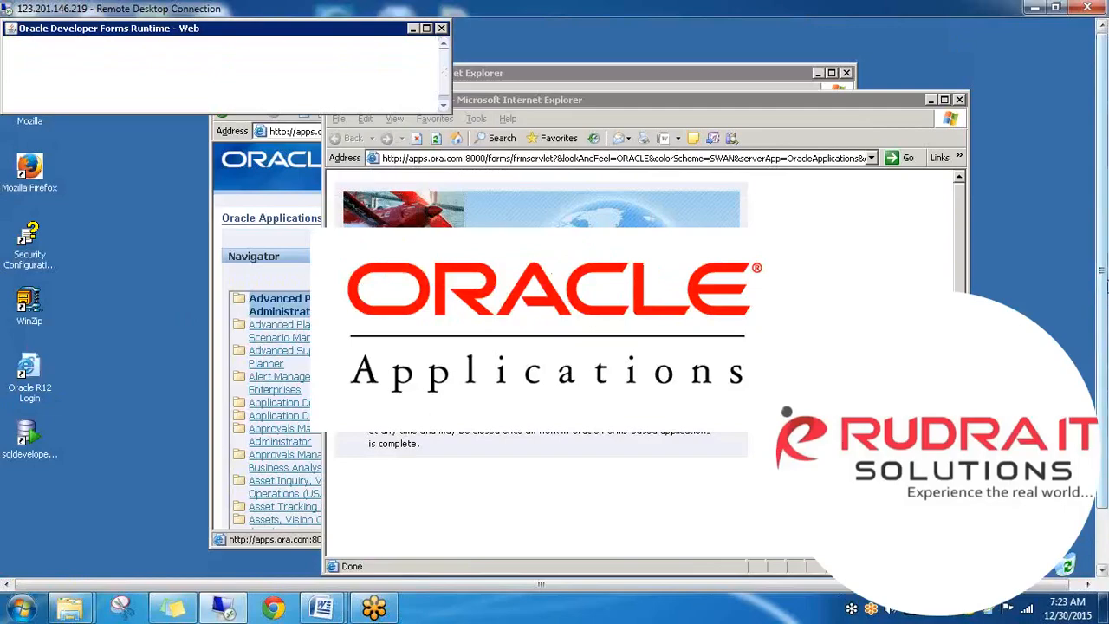
drag(1104, 295, 1104, 221)
drag(1104, 340, 1104, 264)
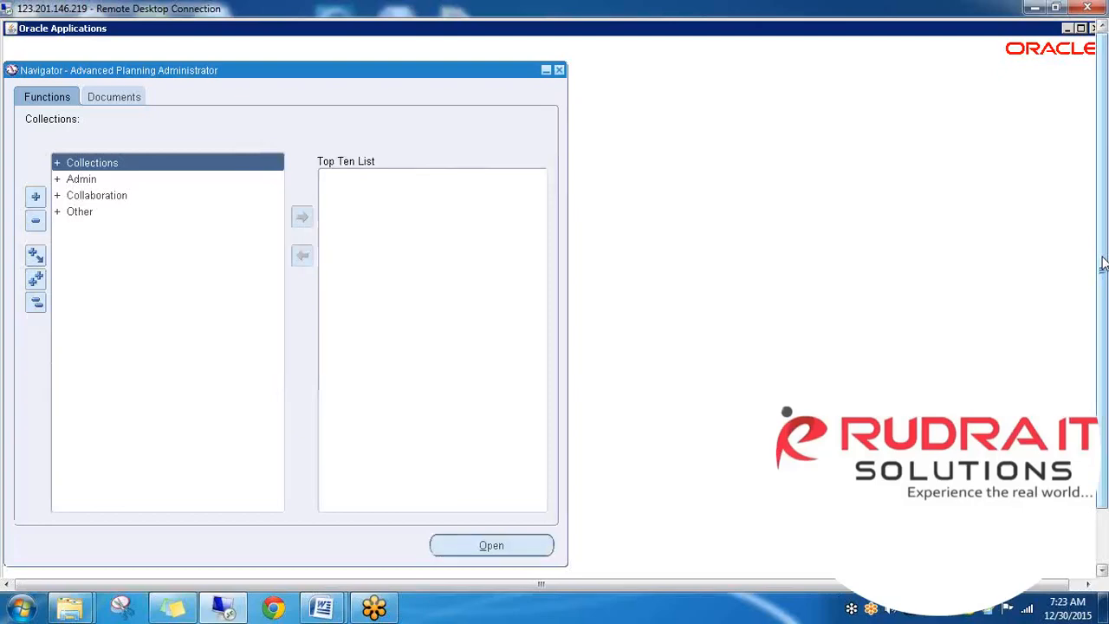
- Cancel Planning Data Collection and switch the responsibility to Warehouse Manager
drag(1103, 263, 1108, 200)
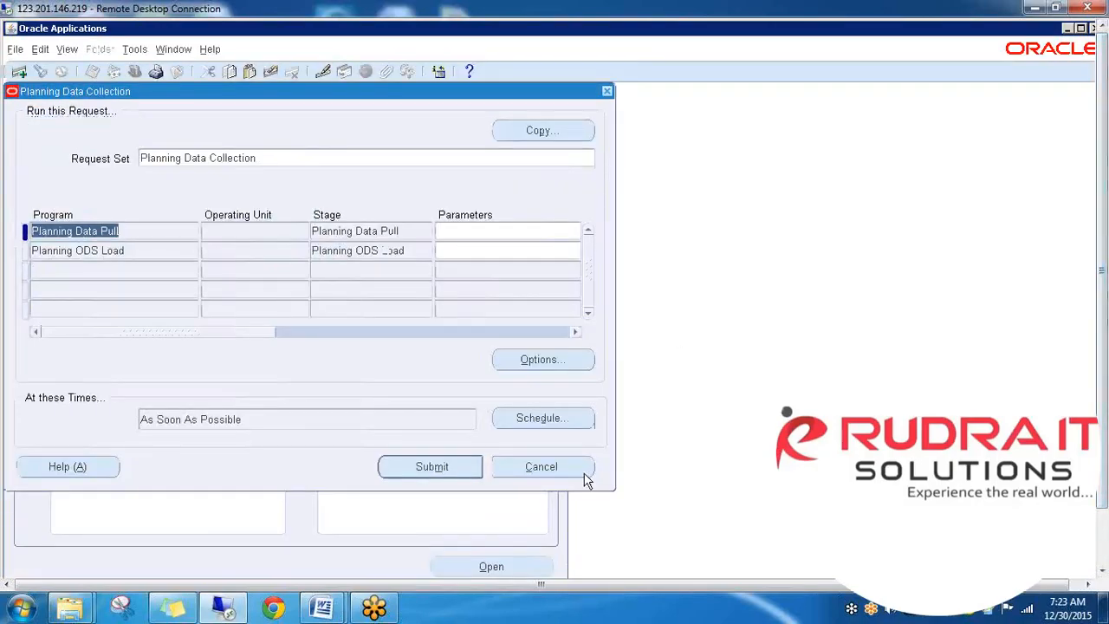
click(584, 472)
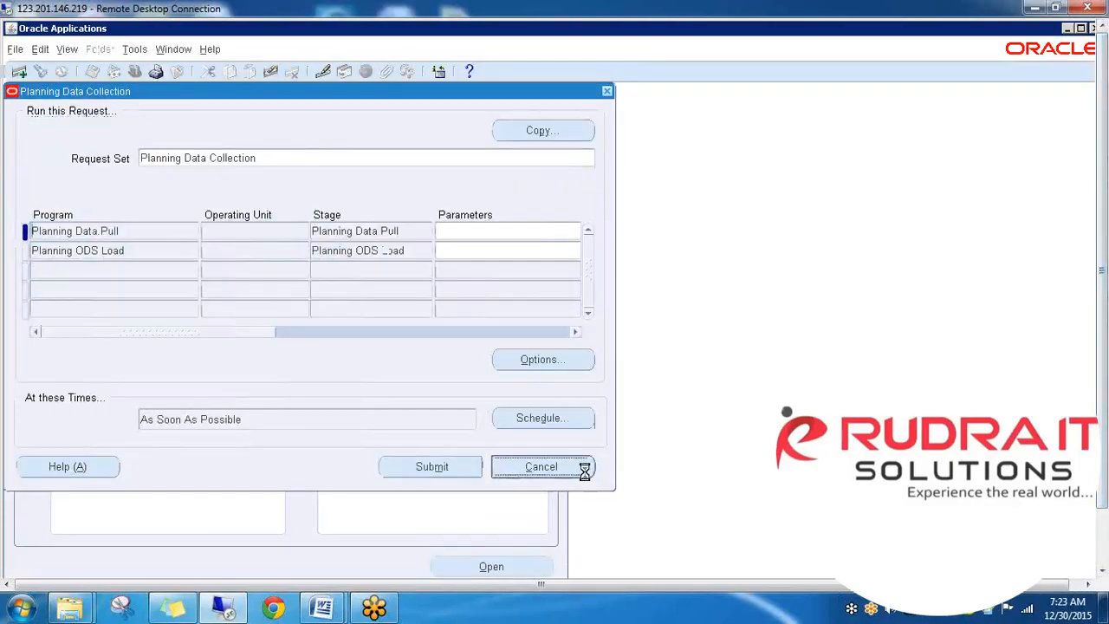
click(135, 71)
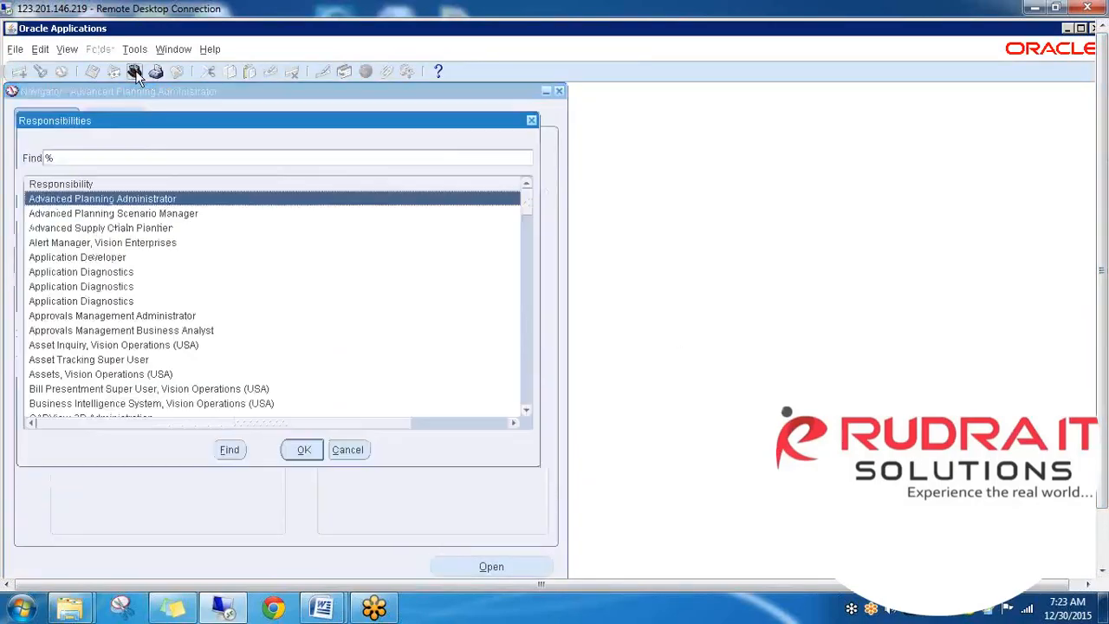
text(w)
key(Return)
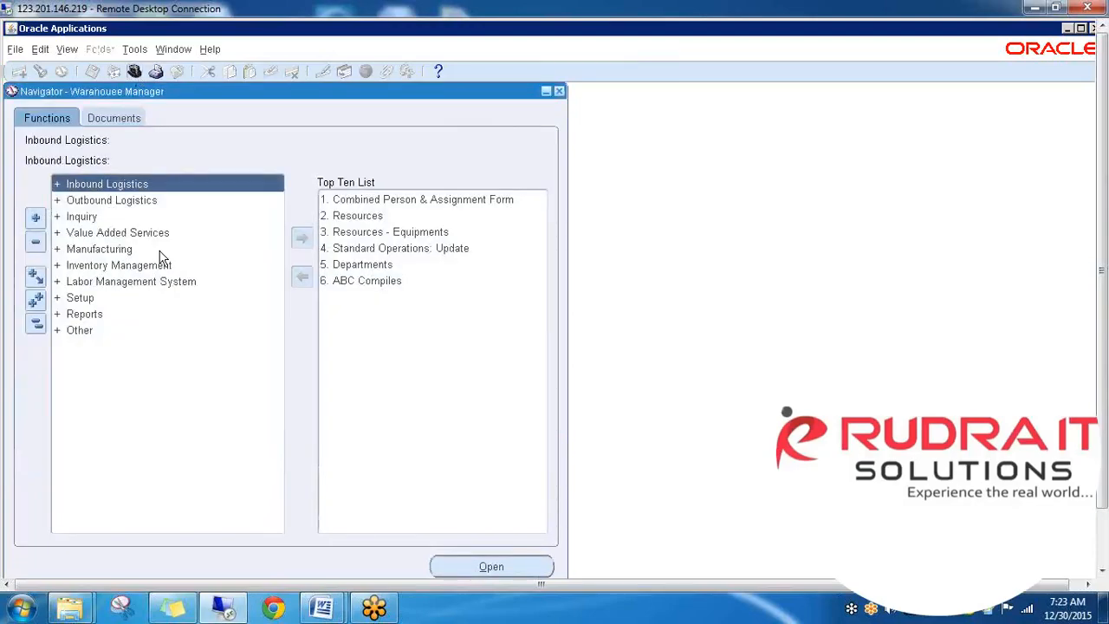
- Expand Setup > Warehouse Configuration > Warehouses and launch Warehouse Parameters
click(92, 303)
double_click(92, 303)
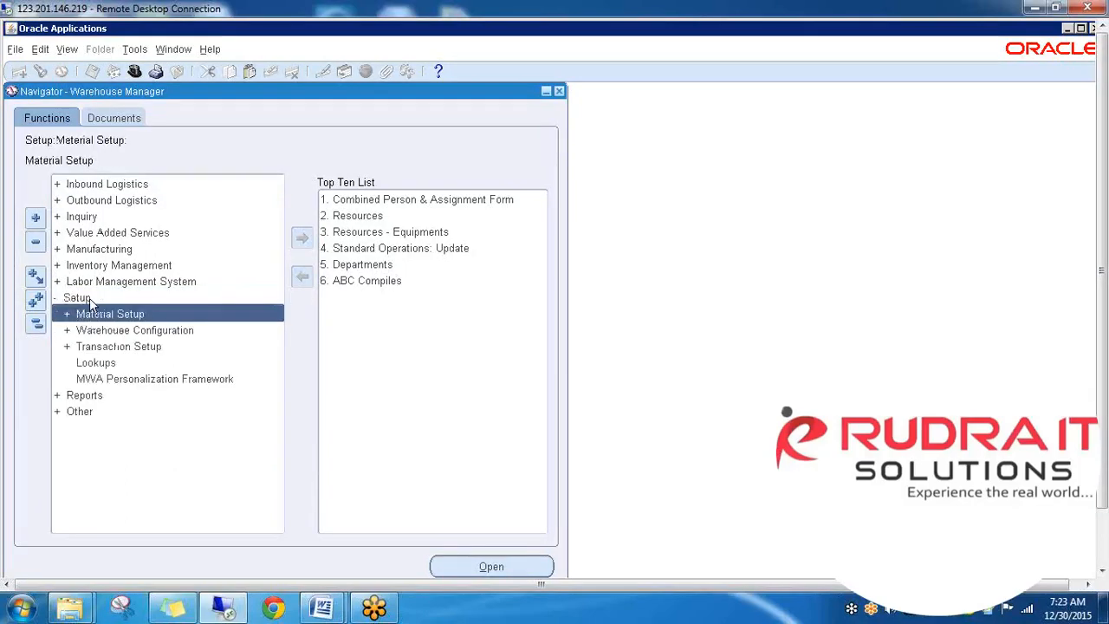
double_click(150, 331)
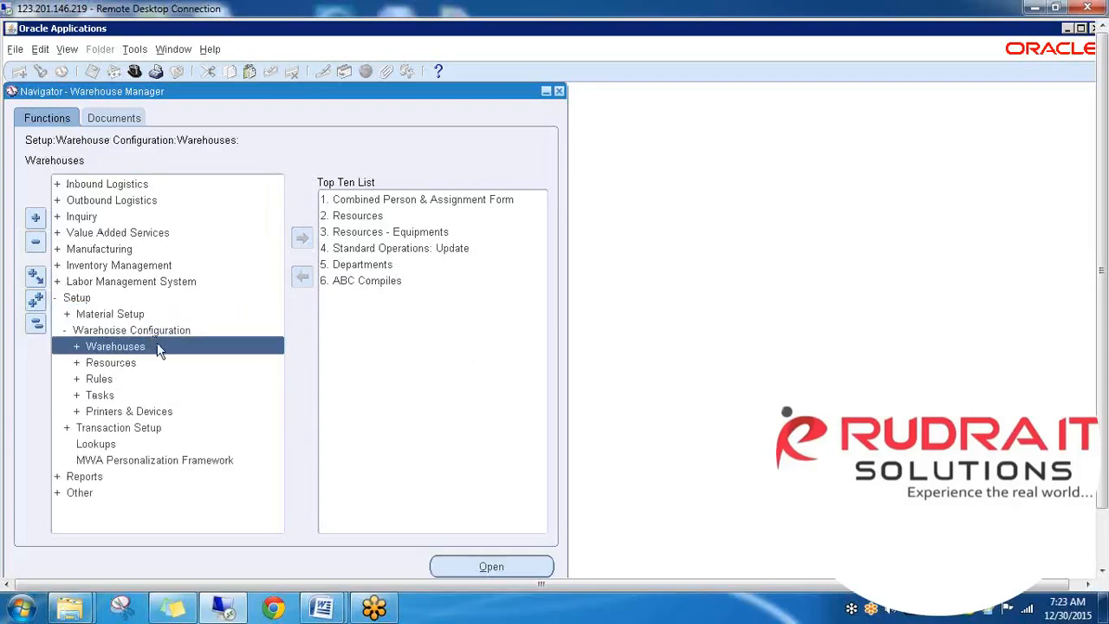
double_click(157, 345)
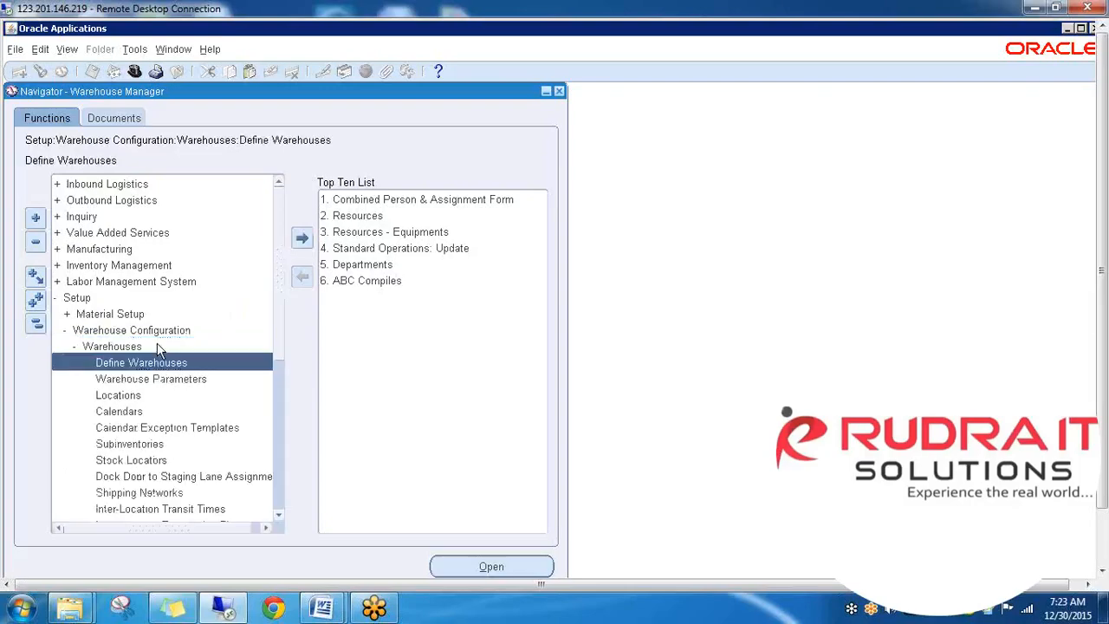
double_click(192, 379)
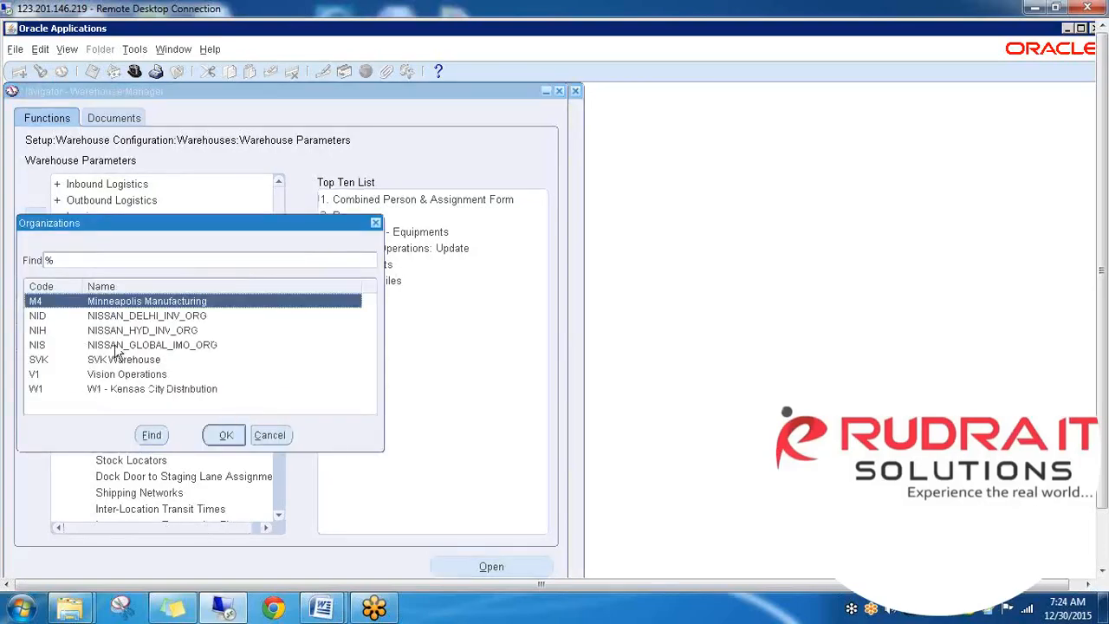
- Choose organization W1 - Kansas City Distribution and confirm to open its parameters
click(174, 394)
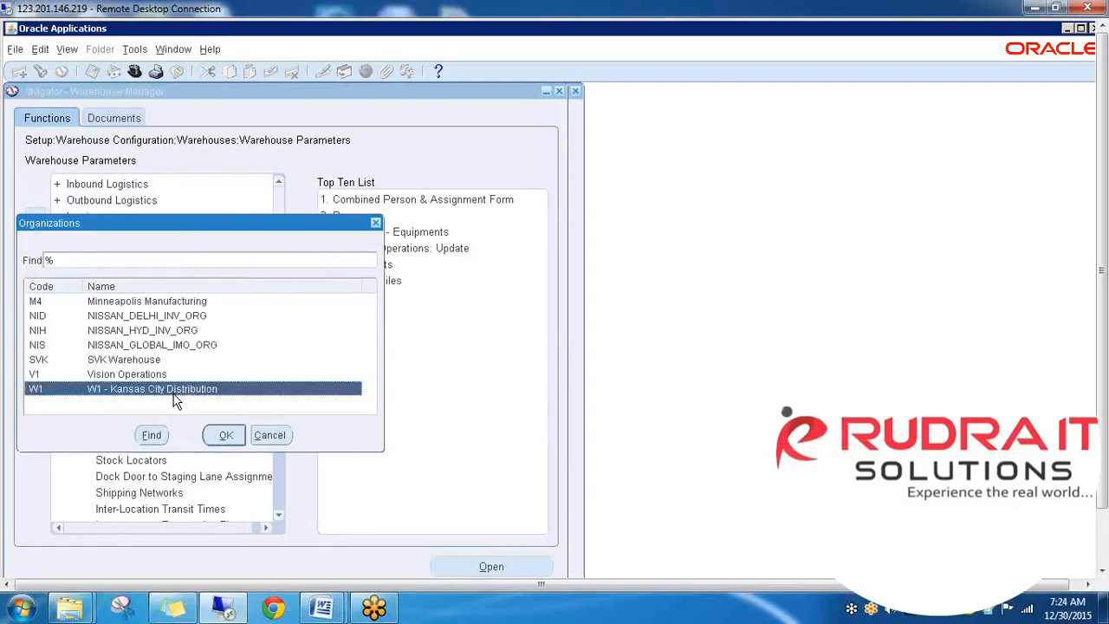
click(225, 435)
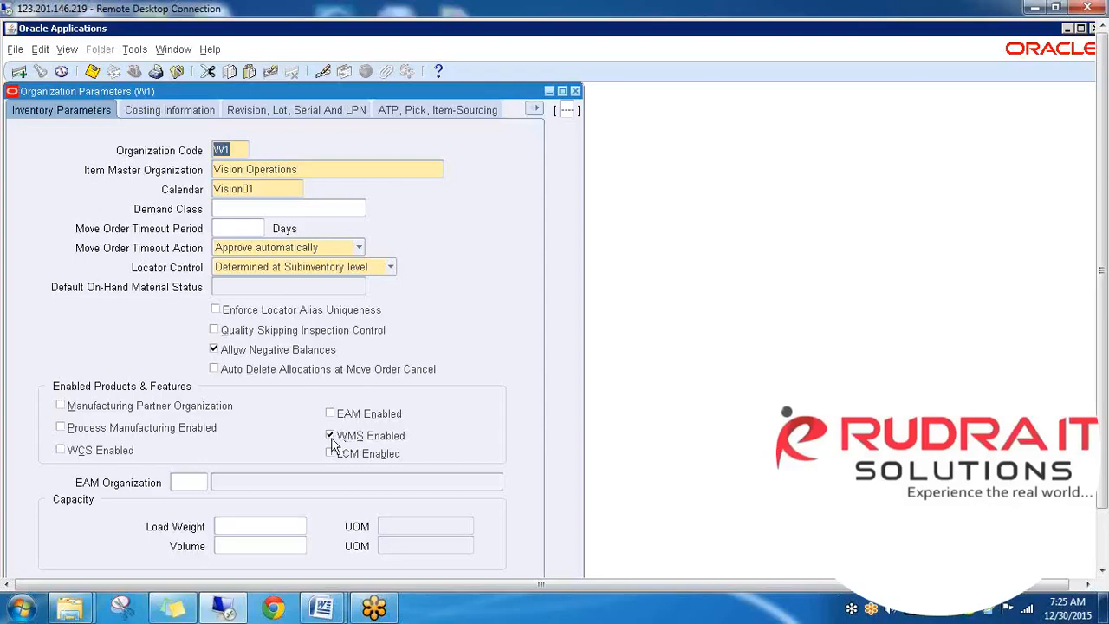
- View W1's Warehouse Task Management tab, check the Warehouse tab, then return to Warehouse Task Management
click(537, 111)
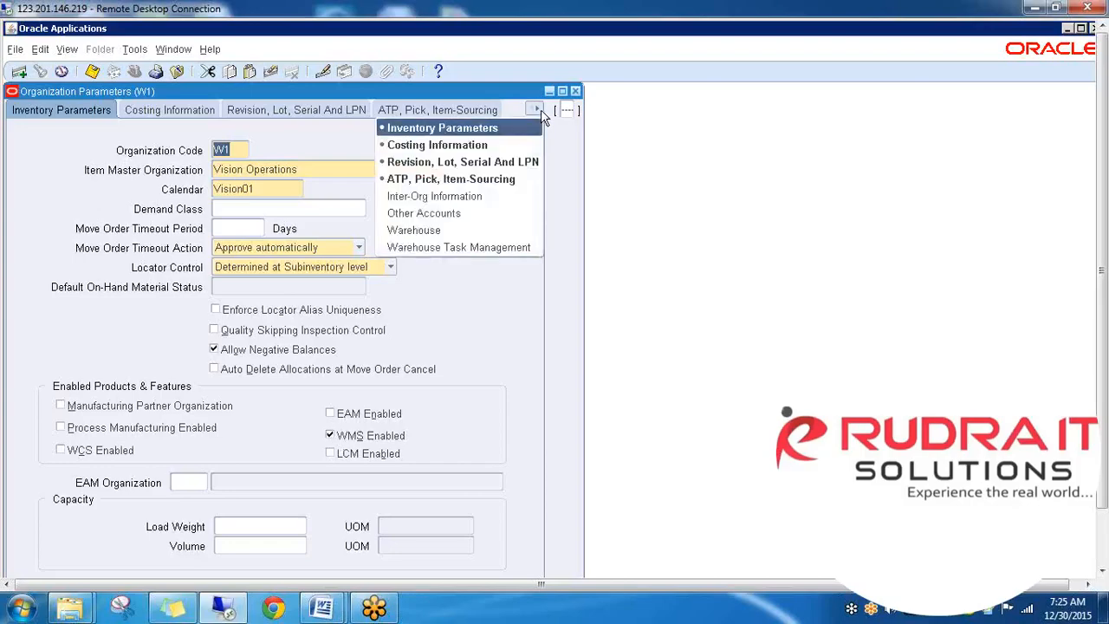
click(481, 247)
click(345, 112)
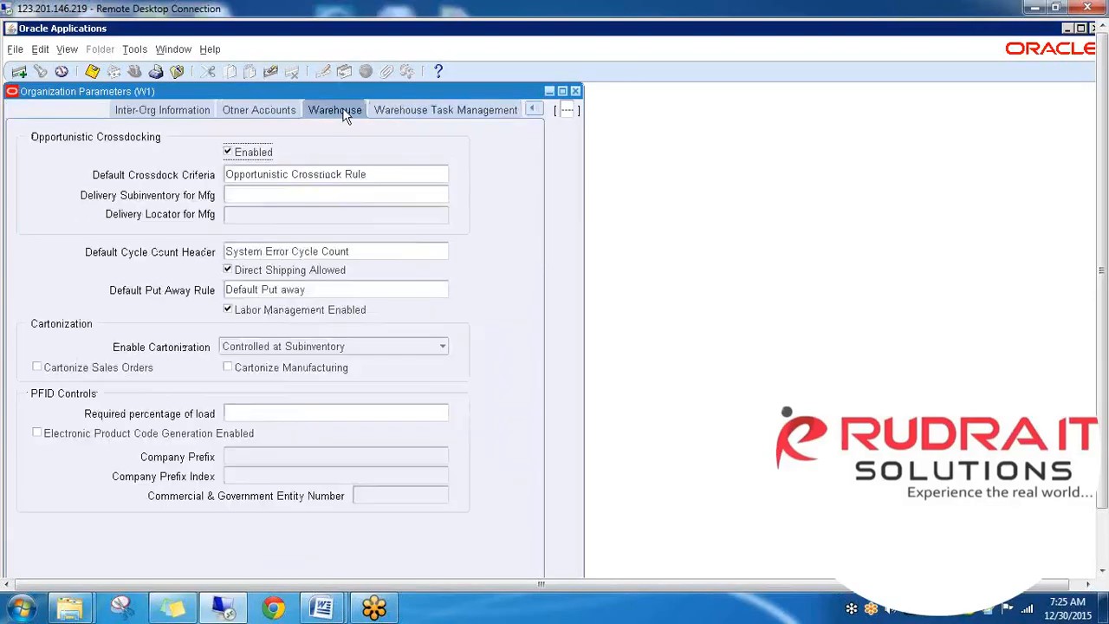
click(397, 110)
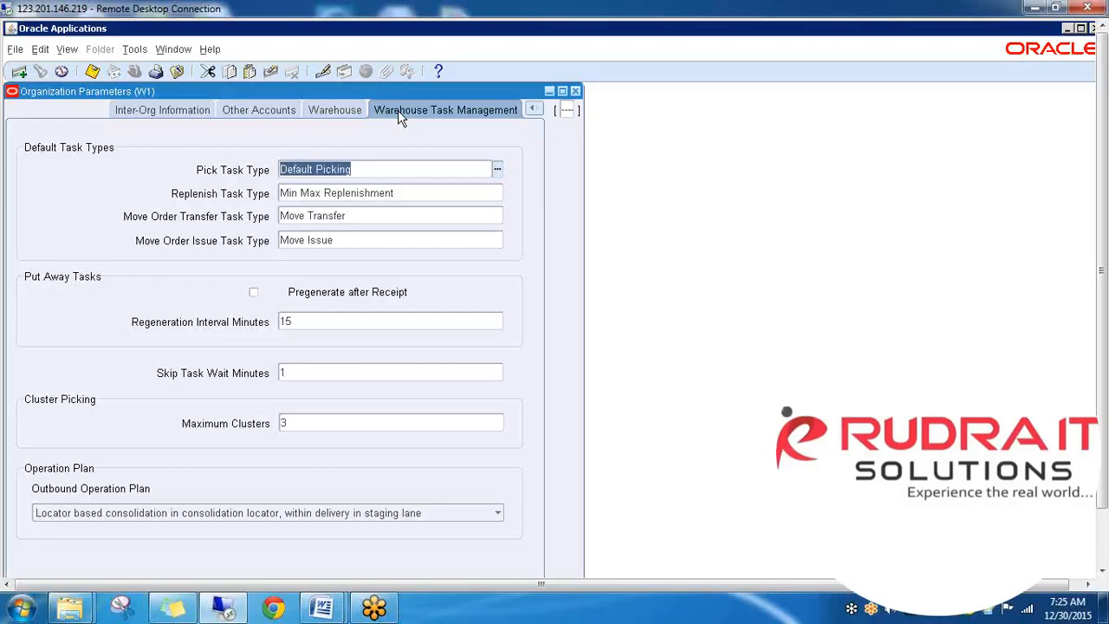
- Go from Inventory Parameters to W1's Revision, Lot, Serial And LPN tab, showing starting serial 192854 and LPN prefix LPN
click(534, 111)
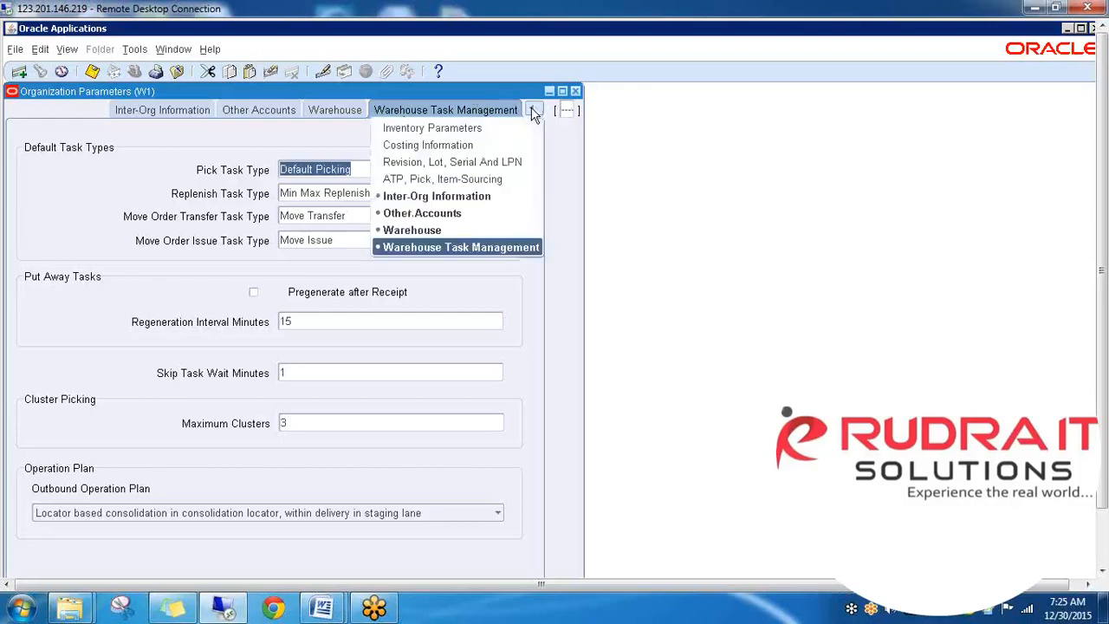
click(471, 129)
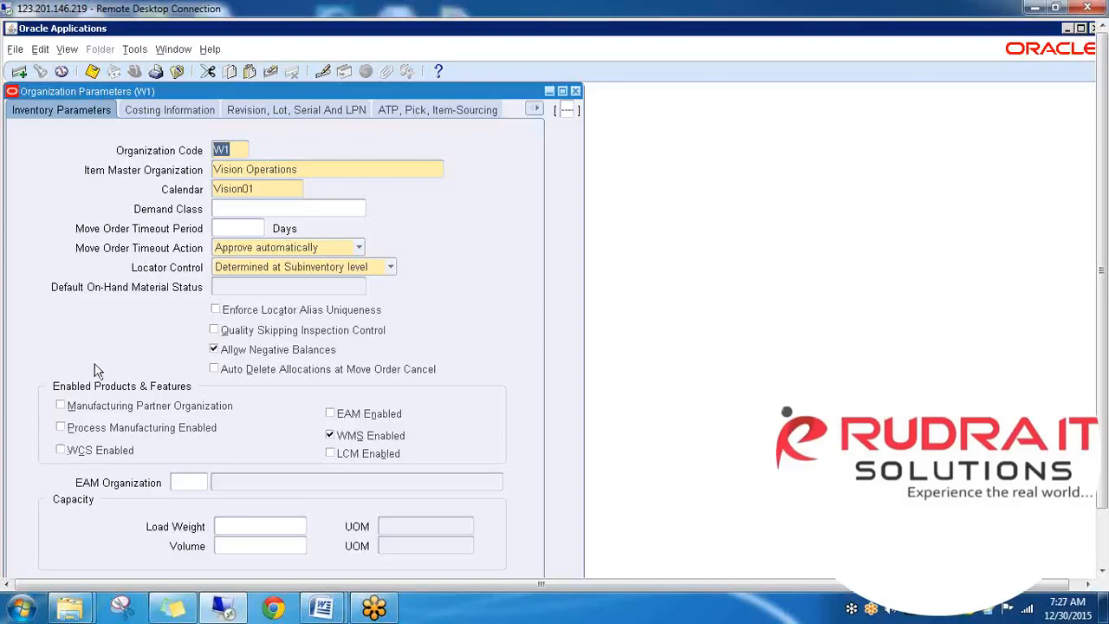
click(289, 111)
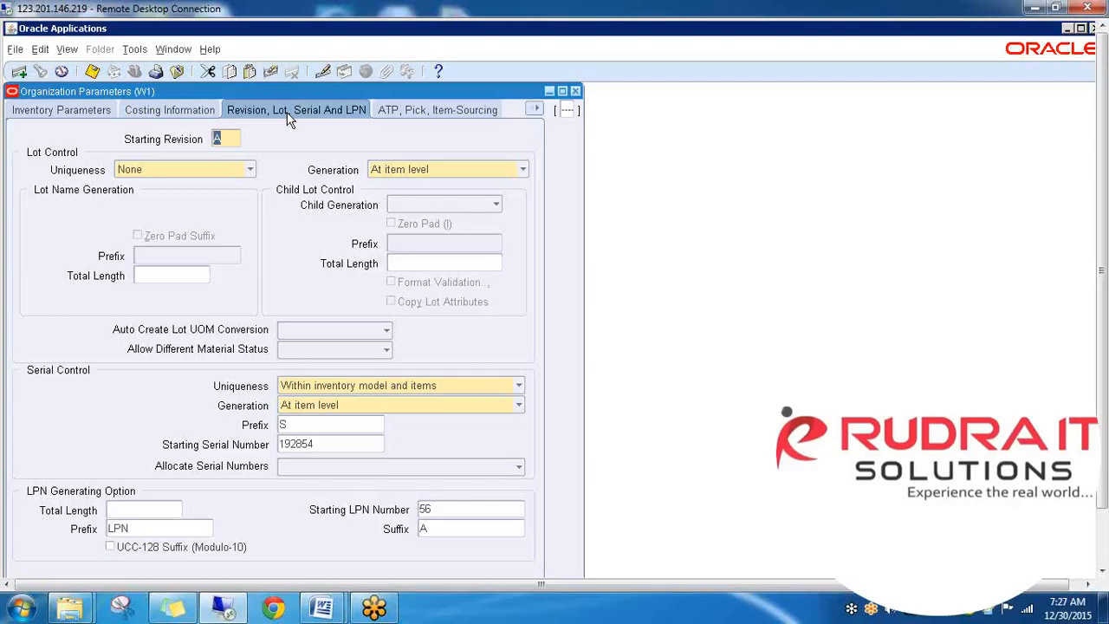
- Leave the LPN Total Length field unchanged and launch a blank Notepad document from the Start menu
click(145, 509)
click(145, 510)
click(21, 608)
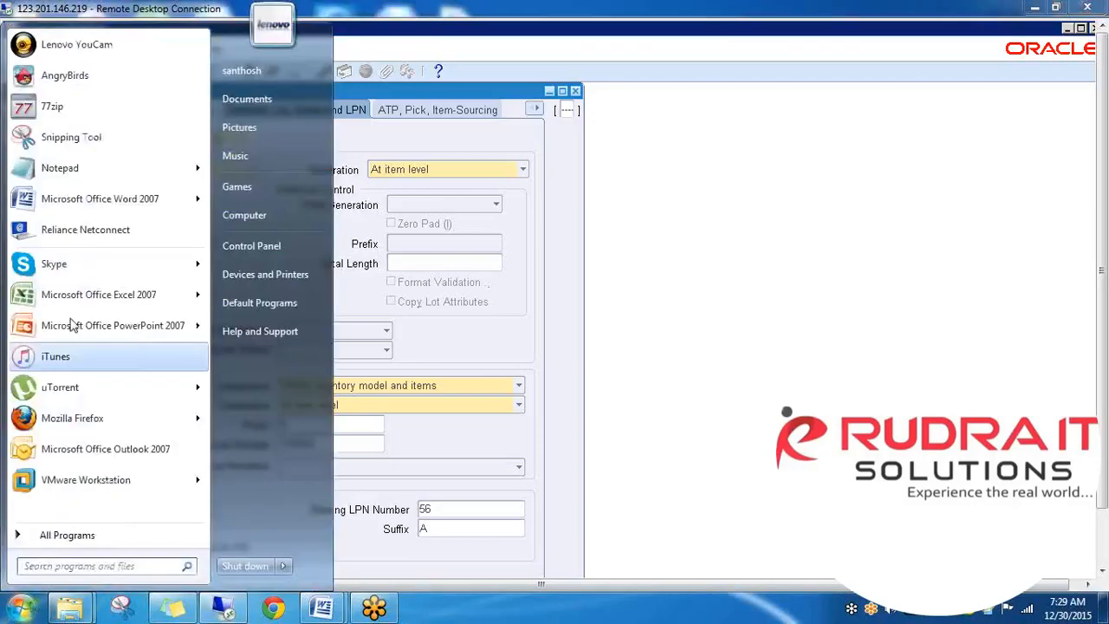
click(60, 168)
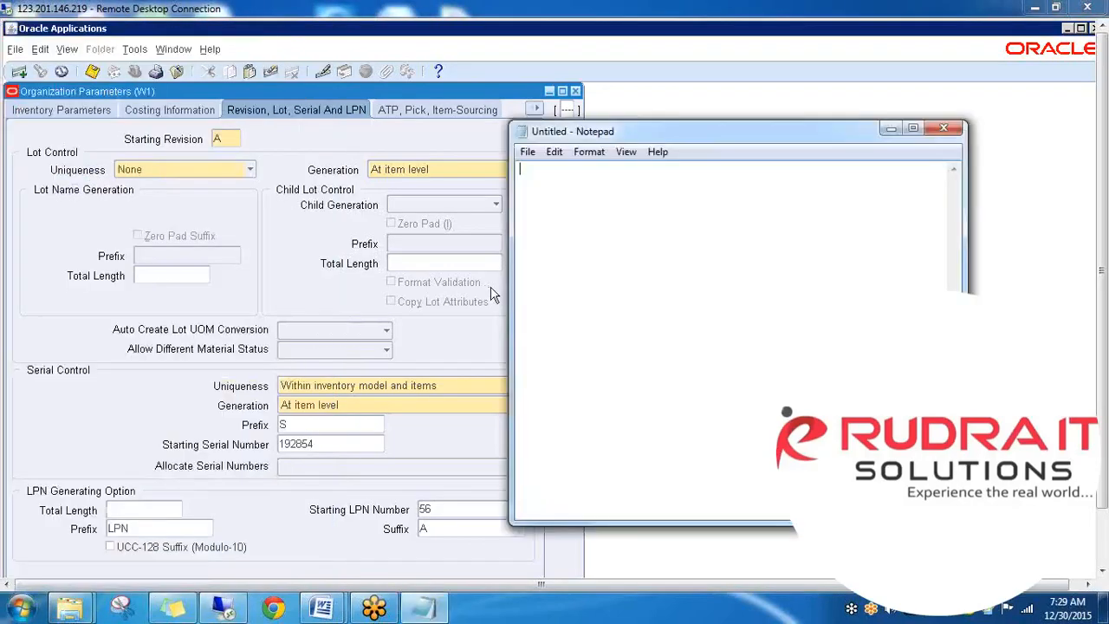
- Type 'FTL - Food truck load' in Notepad and correct it to 'FTL - Full truck load'
text(FTL)
text( -)
text( Food truck l)
text(oad)
click(565, 170)
key(BackSpace)
key(BackSpace)
key(BackSpace)
text(ull)
click(493, 19)
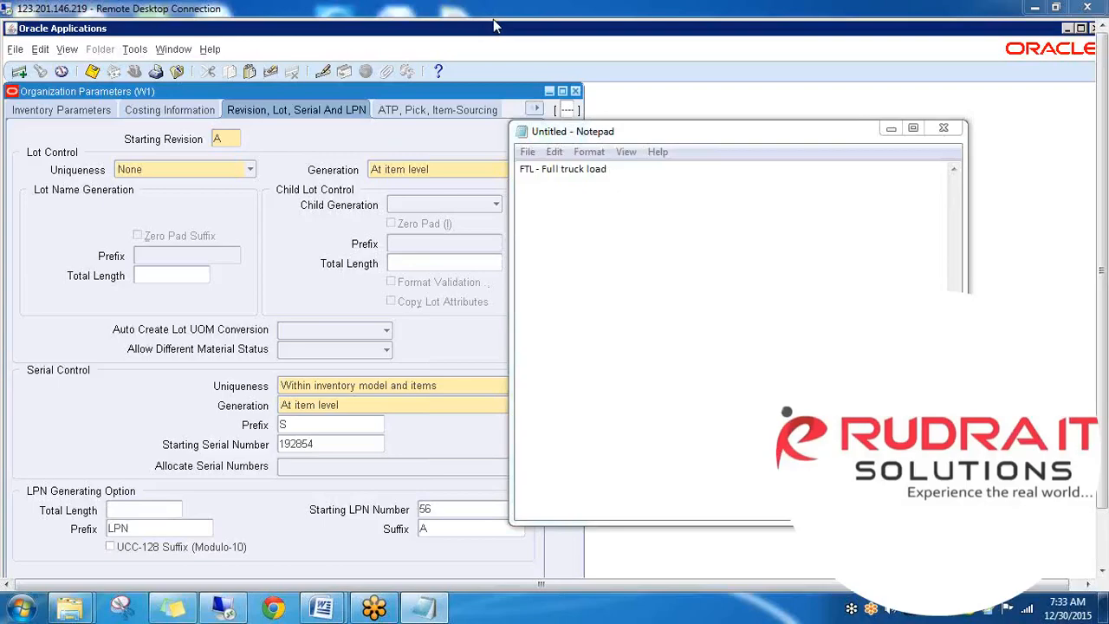
click(644, 170)
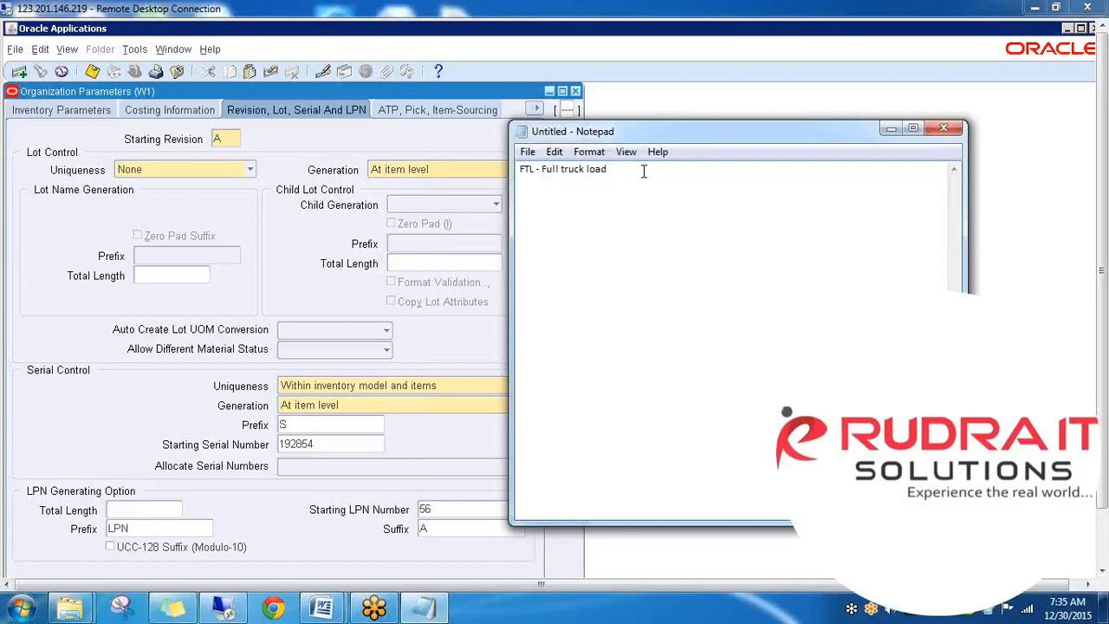
- Bring the Oracle Organization Parameters window back into focus beside the Notepad note
click(488, 18)
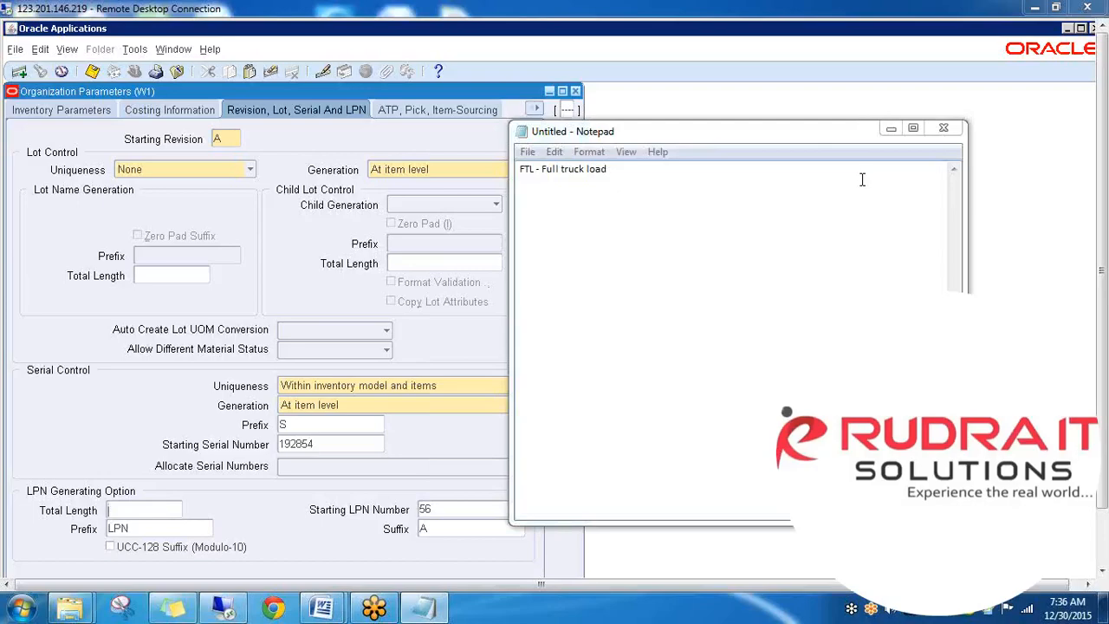
- Minimize Notepad, check the ATP, Pick, Item-Sourcing tab, return to Revision, Lot, Serial And LPN, and list all tabs
click(890, 128)
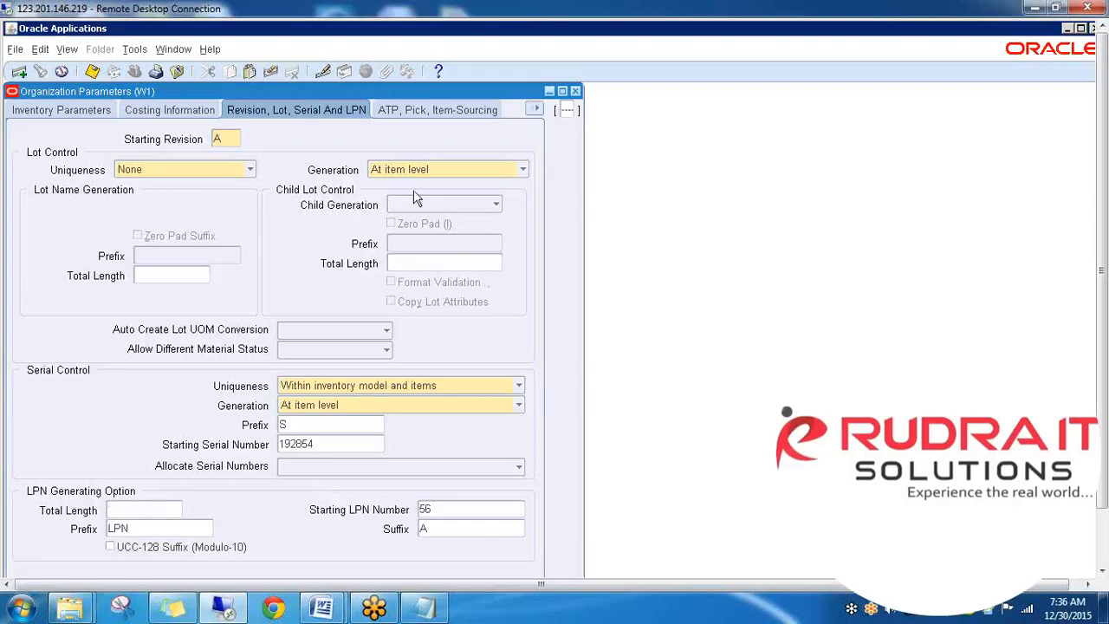
click(460, 113)
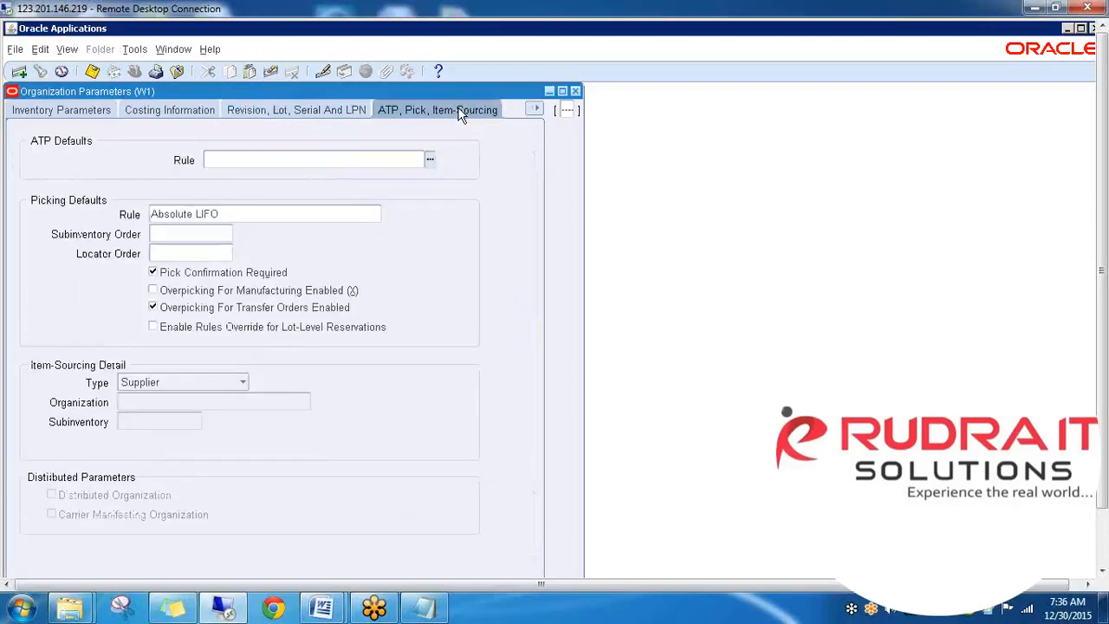
click(344, 113)
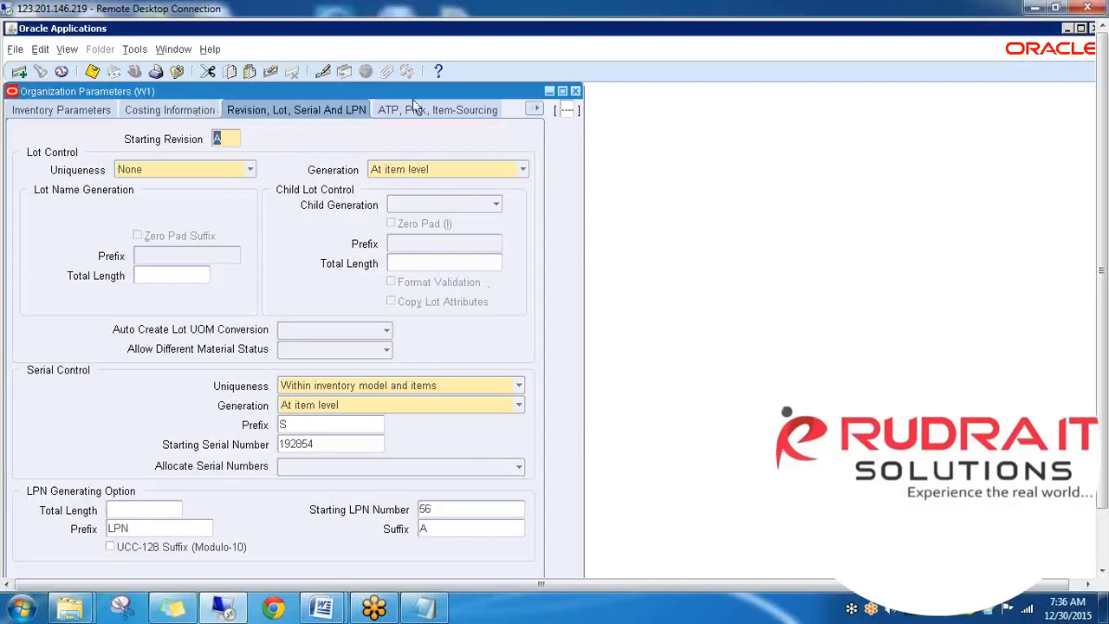
click(538, 110)
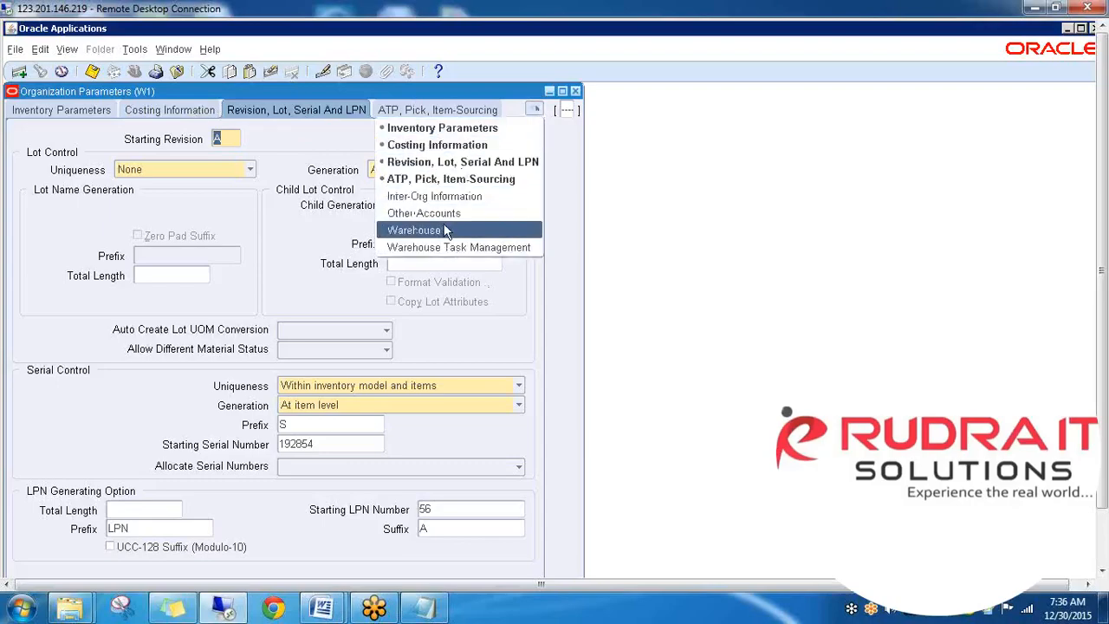
- Show Warehouse Task Management's Warehouse tab, with Opportunistic Crossdocking enabled and cartonization controlled at subinventory
click(444, 247)
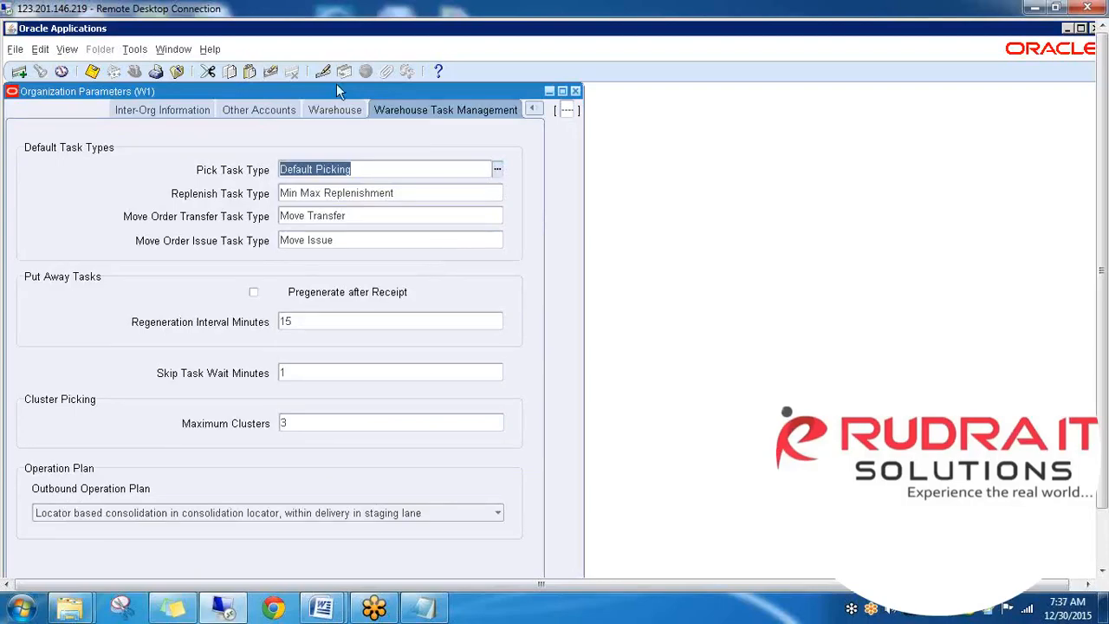
click(331, 116)
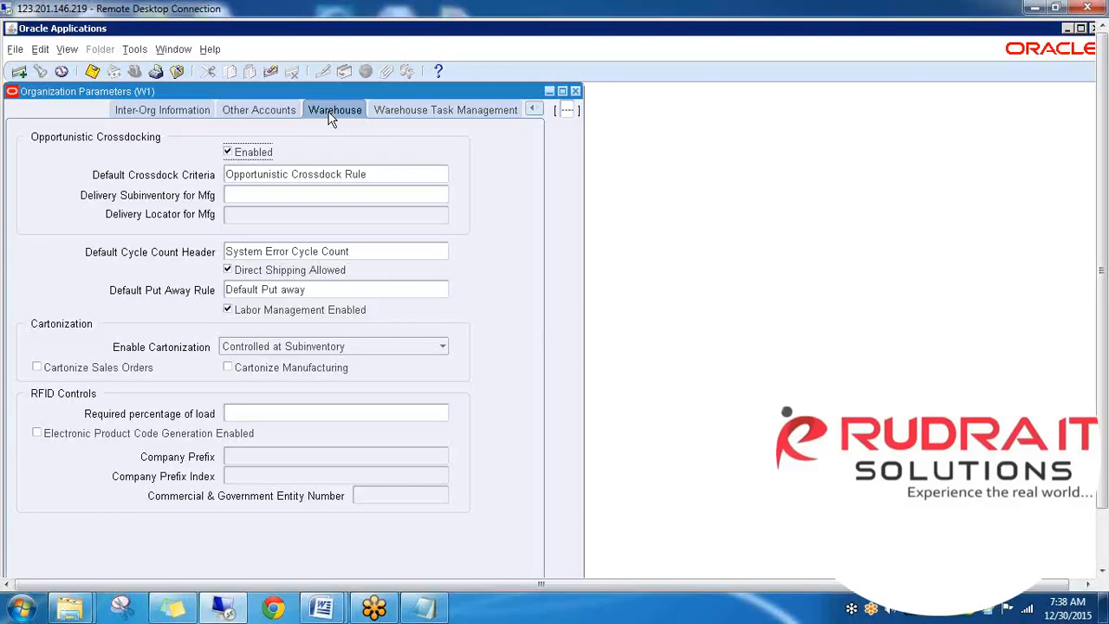
click(410, 175)
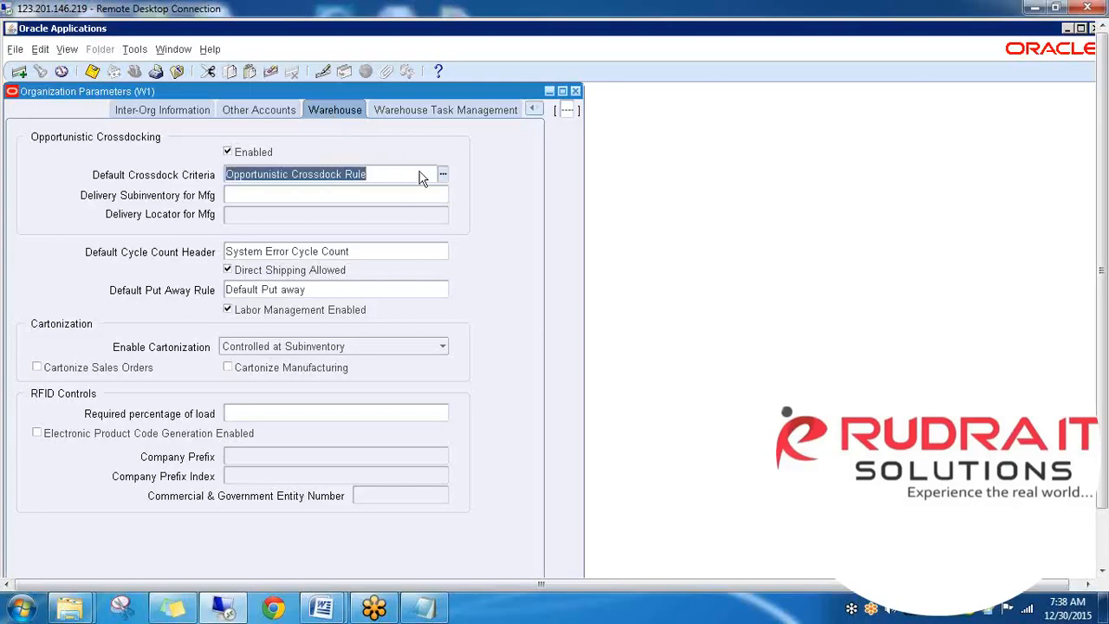
key(Tab)
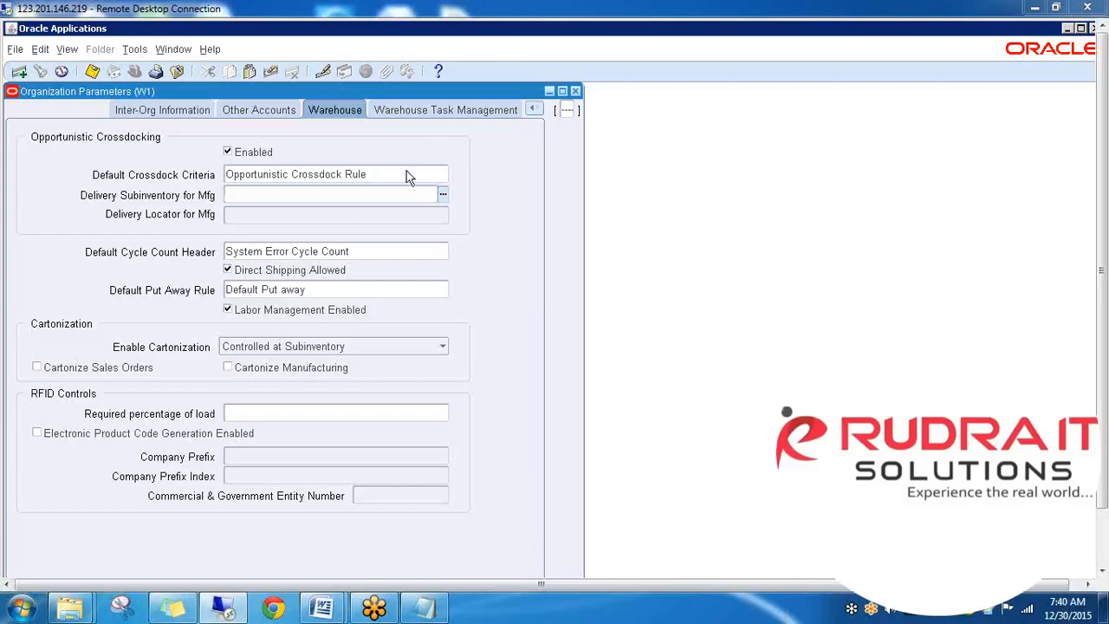
click(345, 250)
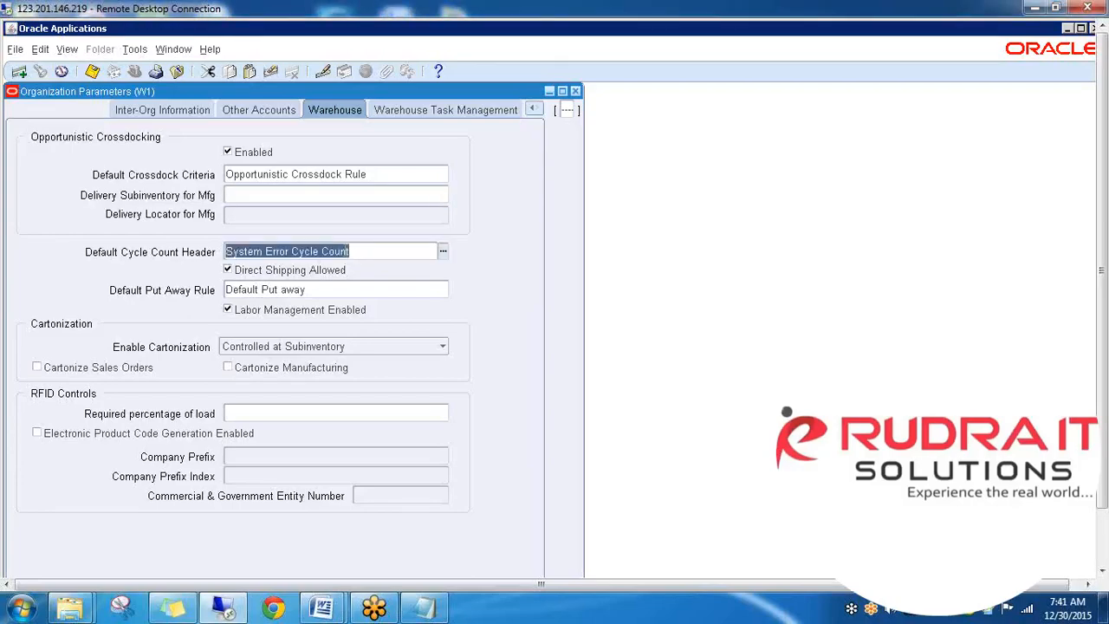
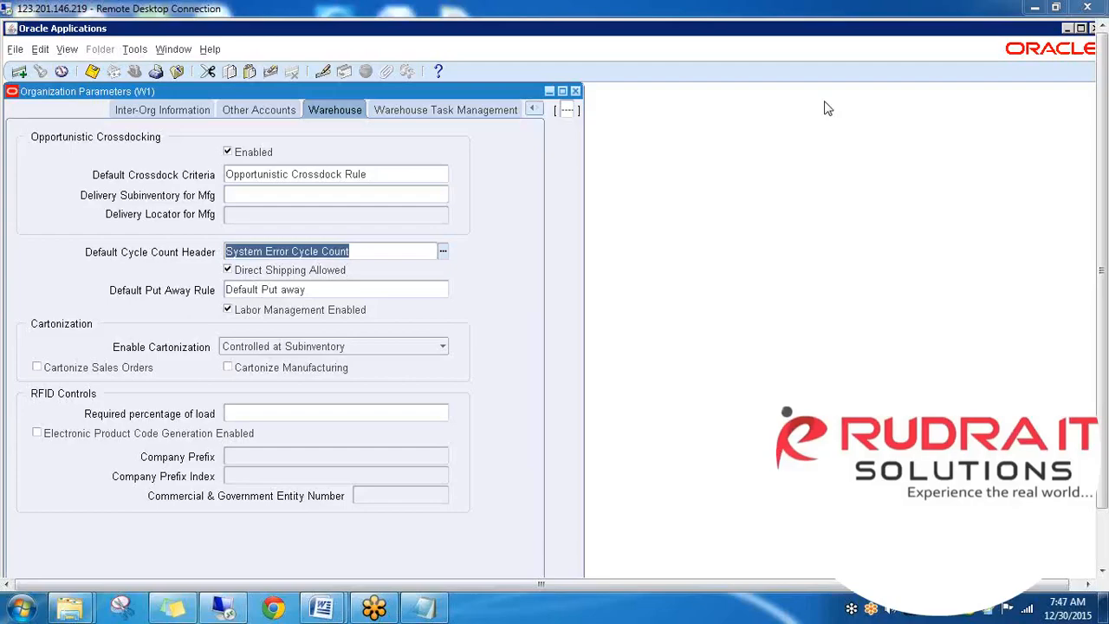
- Set Enable Cartonization to Yes for W1 and bring up its Warehouse Task Management parameters
click(412, 346)
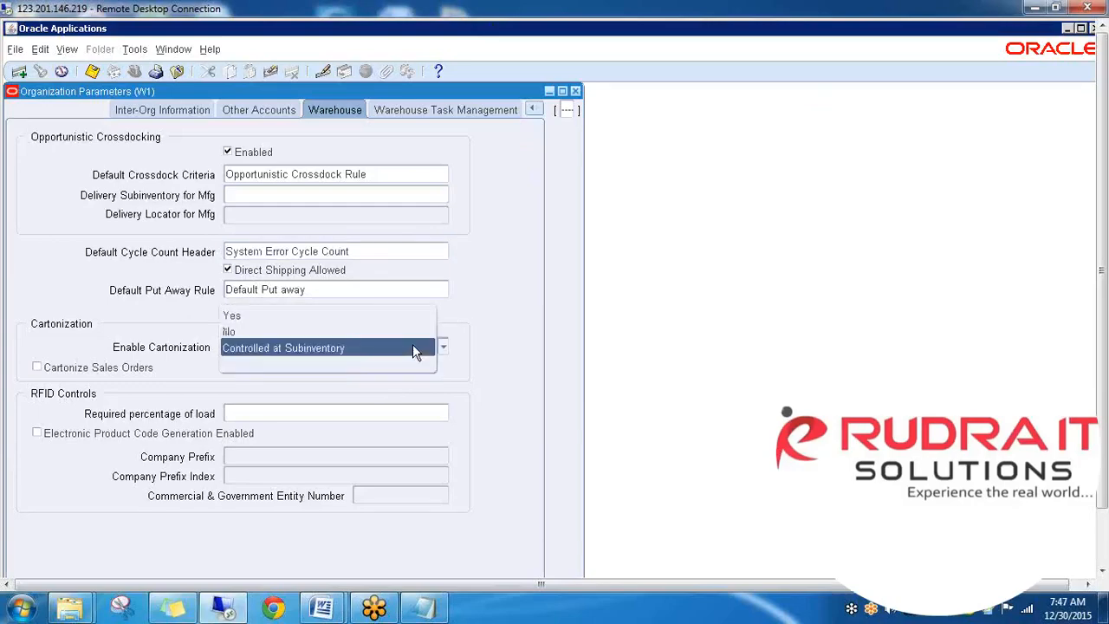
click(279, 318)
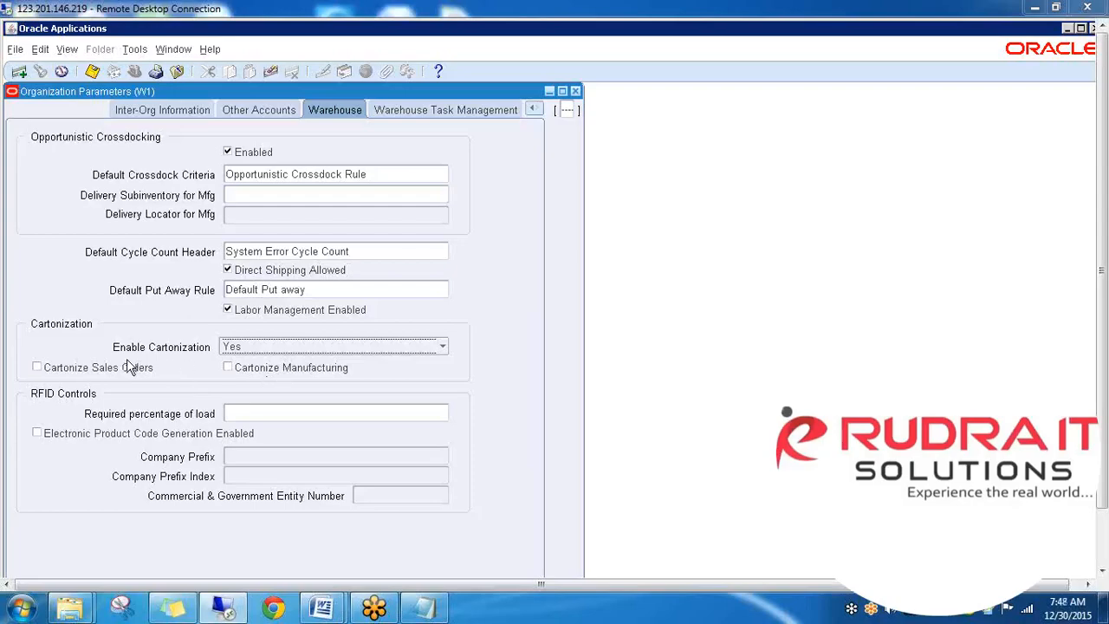
click(266, 412)
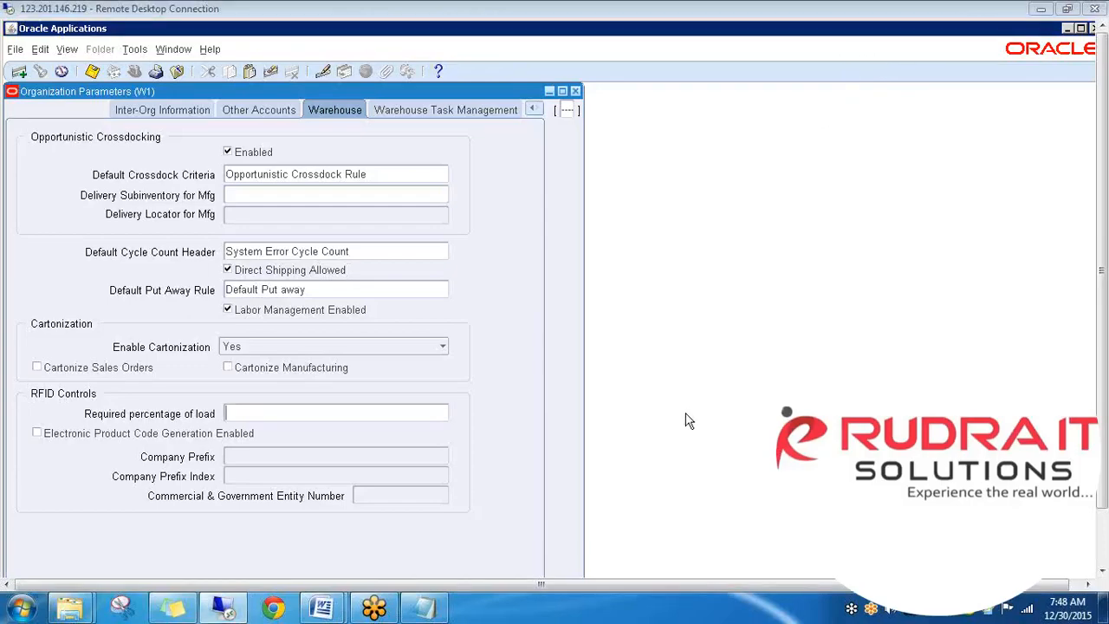
click(478, 117)
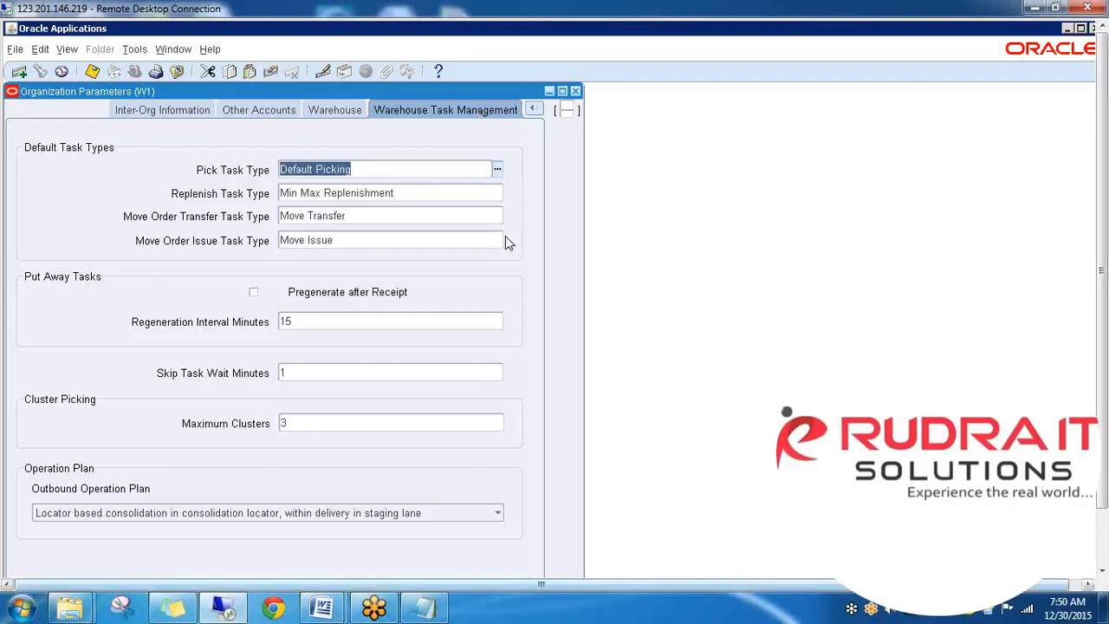
- In Notepad, add a cc heading with a dashed underline and items a and b
click(424, 609)
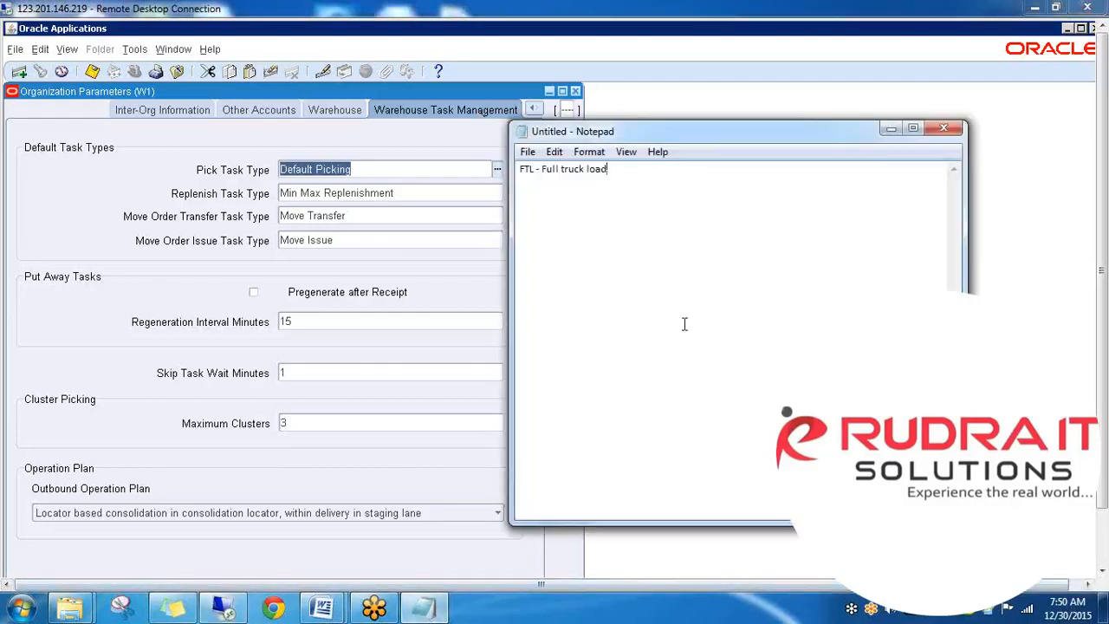
key(Return)
key(Return)
key(Return)
key(Return)
key(Return)
text(sc)
key(Return)
text(-----------)
key(Return)
text(a)
key(Return)
text(b)
key(Return)
- Add a pick heading with a dashed underline and items e, f, g and h
key(Return)
key(Return)
key(Return)
key(Return)
key(Return)
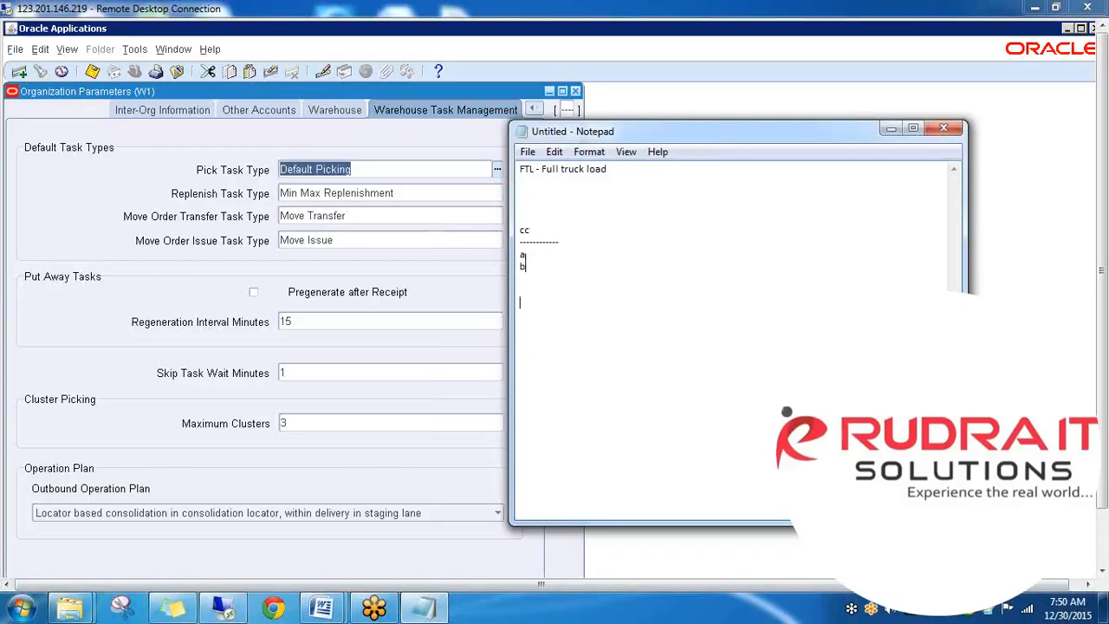
text(pick)
key(Return)
text(------------)
key(Return)
text(e)
key(Return)
text(f)
key(Return)
text(g)
key(Return)
text(h)
key(Return)
key(Return)
key(Return)
text(pu)
key(BackSpace)
key(BackSpace)
key(BackSpace)
- Highlight the cc and pick headings in the notes, then bring the W1 Organization Parameters form forward
double_click(524, 230)
click(525, 255)
double_click(533, 341)
click(538, 398)
click(192, 275)
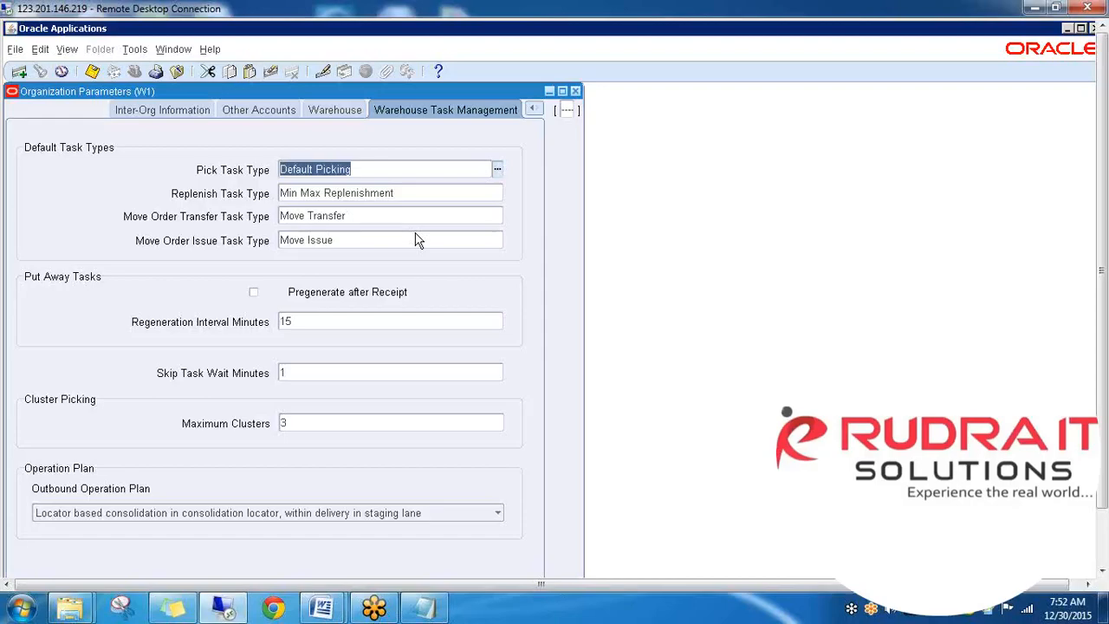
click(391, 325)
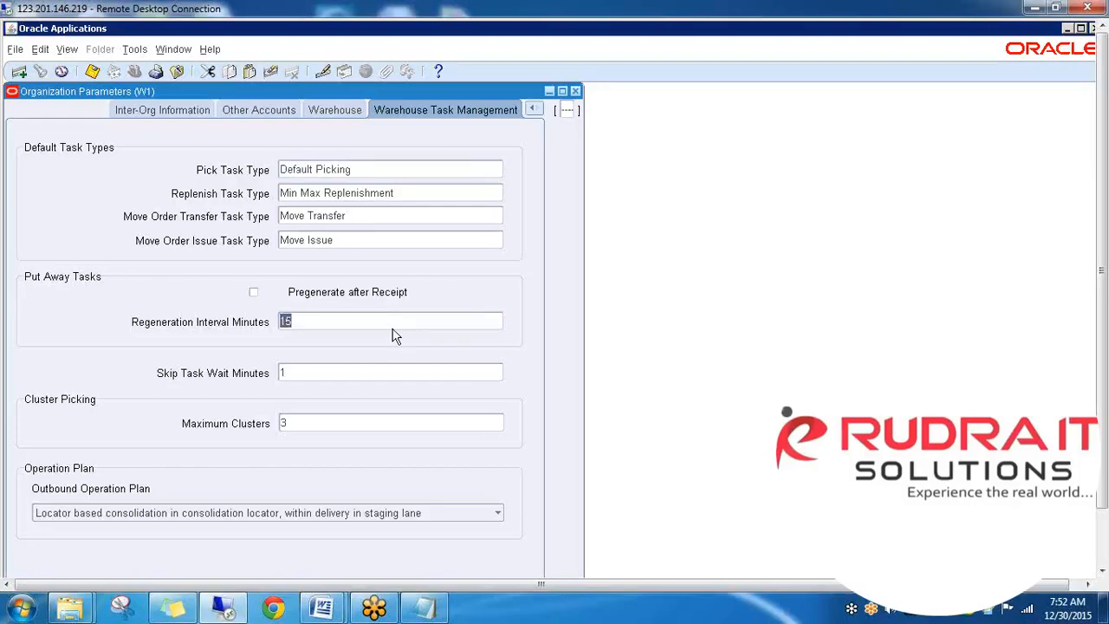
click(370, 375)
click(362, 423)
- Open W1's Outbound Operation Plan list and step through its options
click(499, 516)
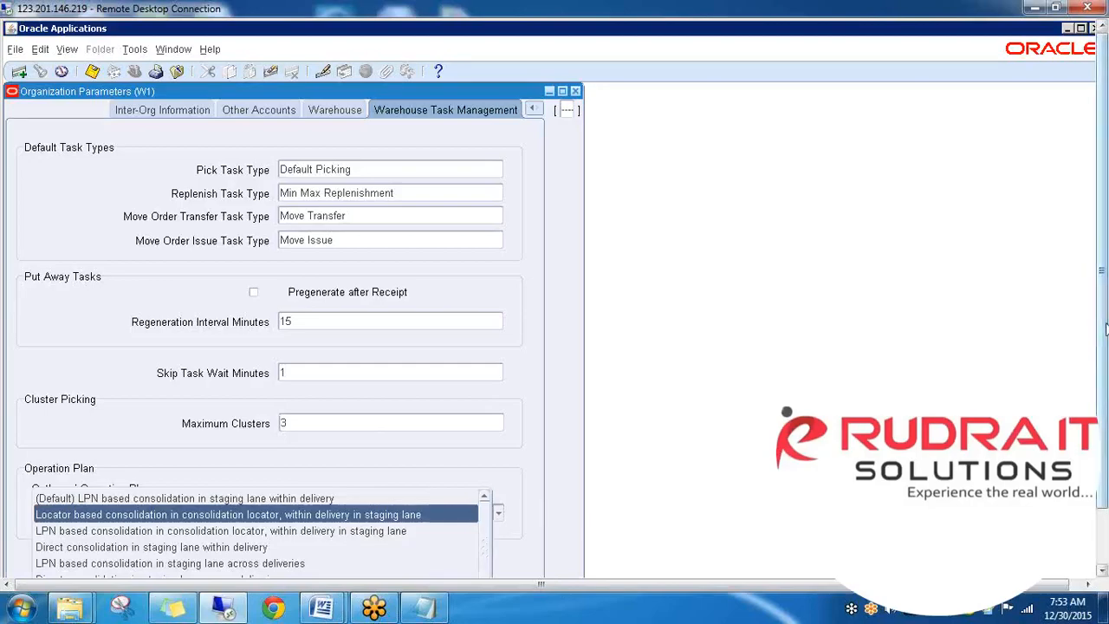
drag(1099, 322, 1104, 455)
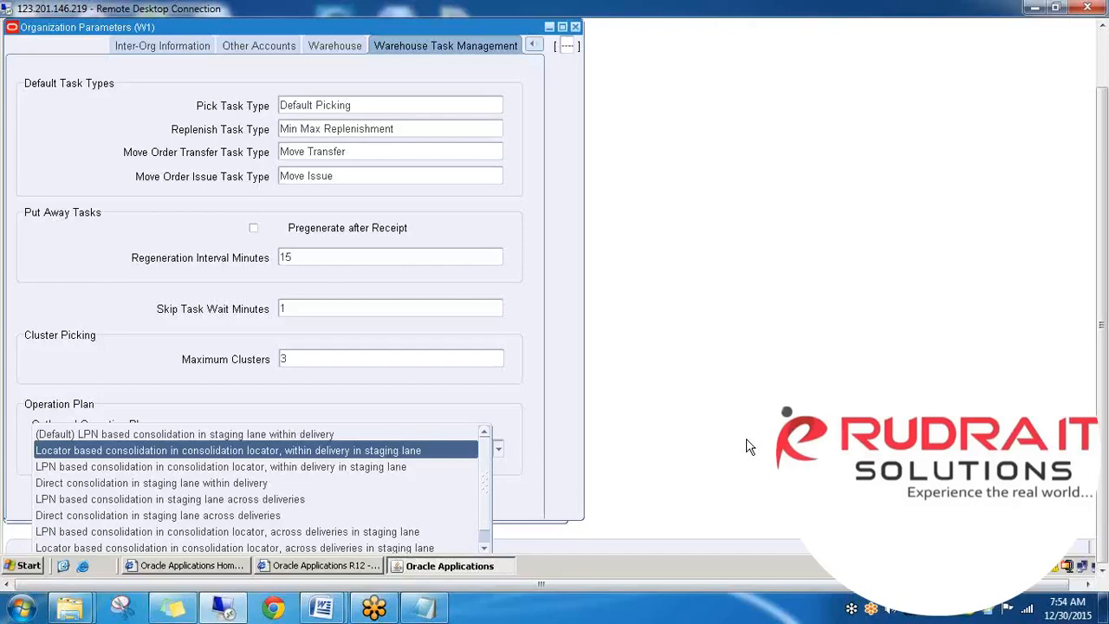
key(Down)
key(Down)
key(Down)
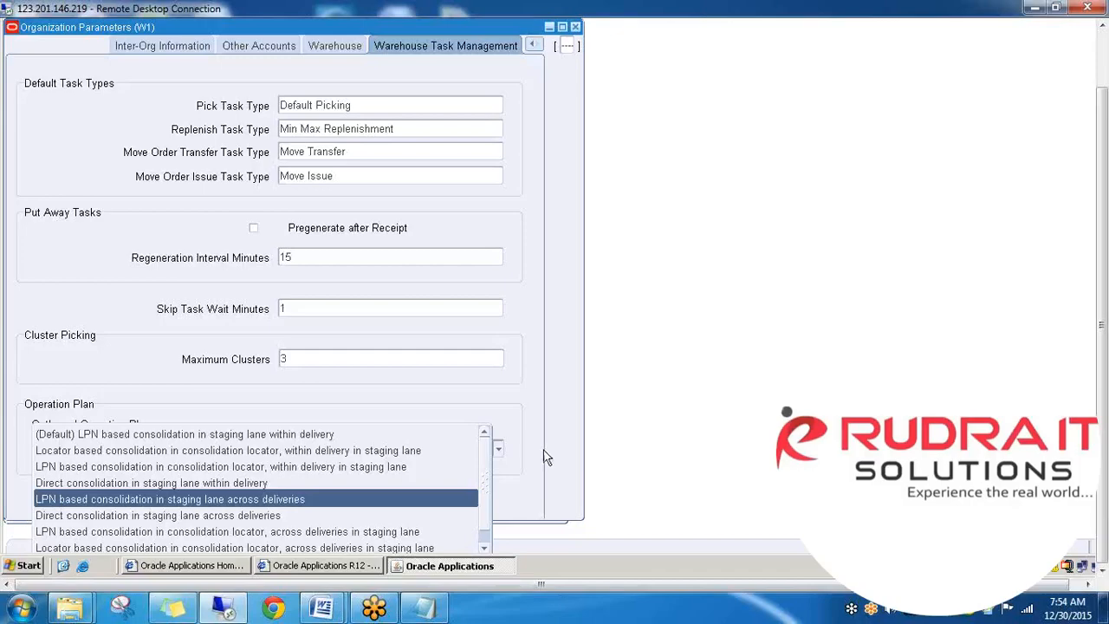
- Choose 'Locator based consolidation in consolidation locator, within delivery in staging lane', then close without saving
click(325, 448)
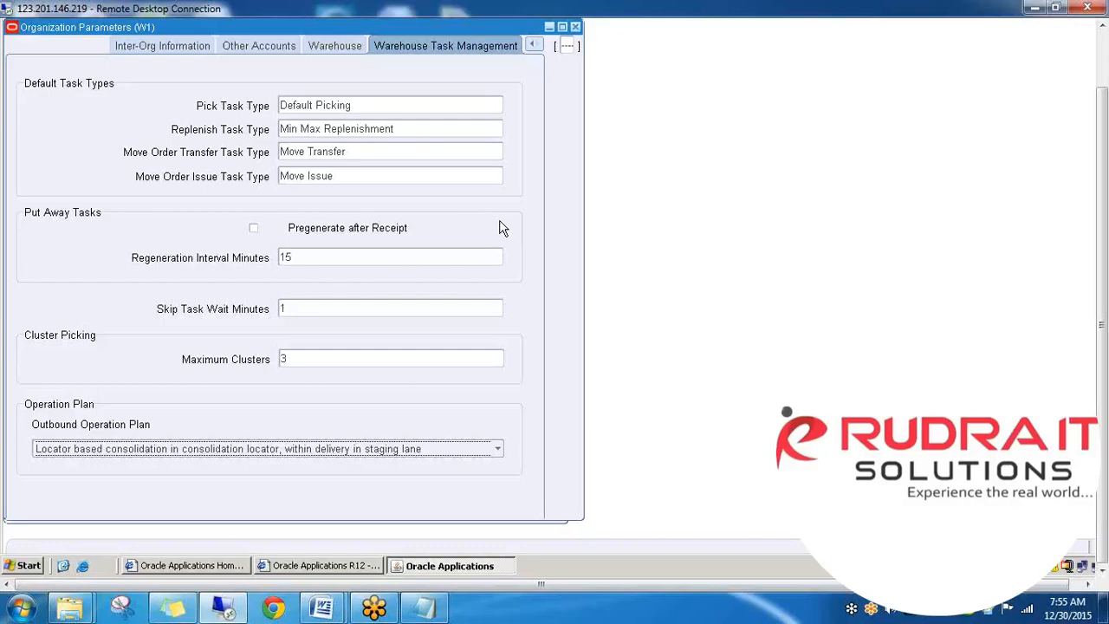
click(574, 29)
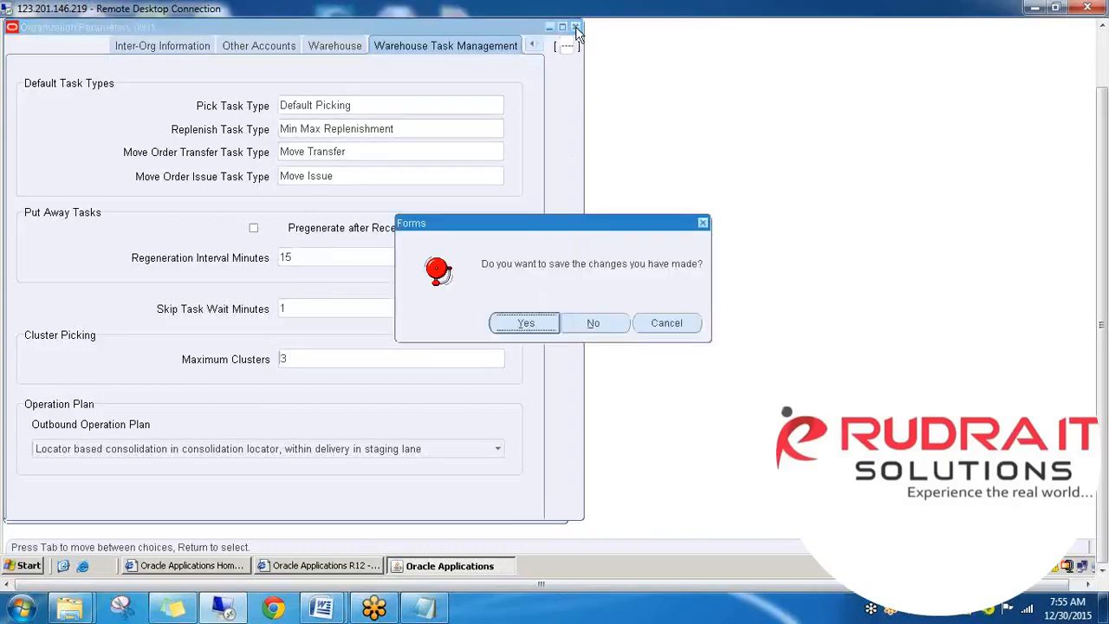
click(591, 326)
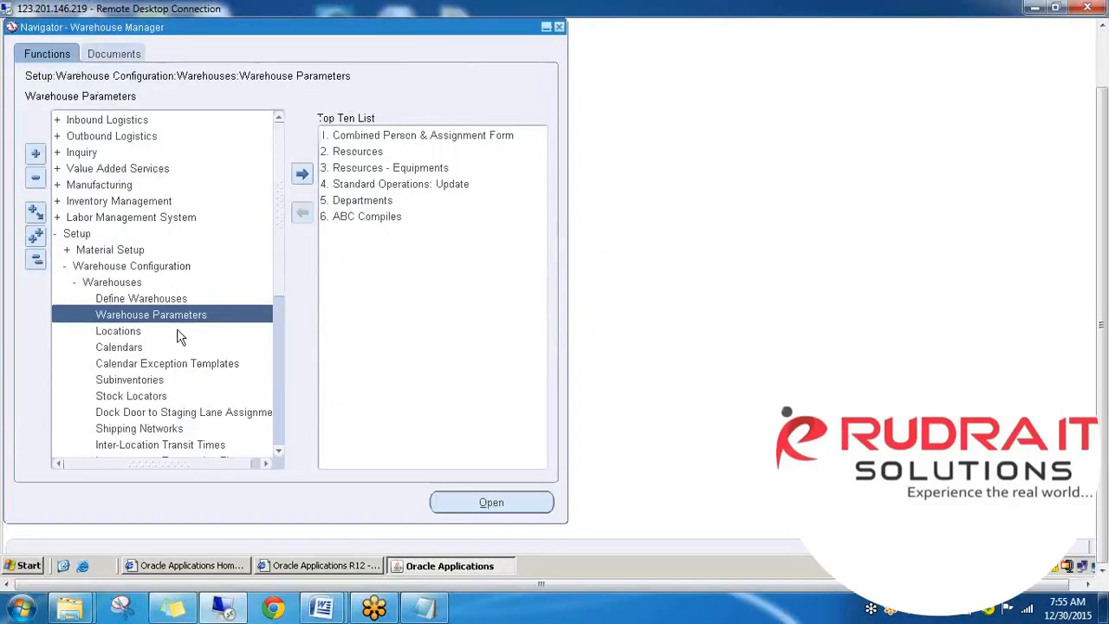
- Open the Locations form under Setup > Warehouse Configuration > Warehouses
double_click(122, 331)
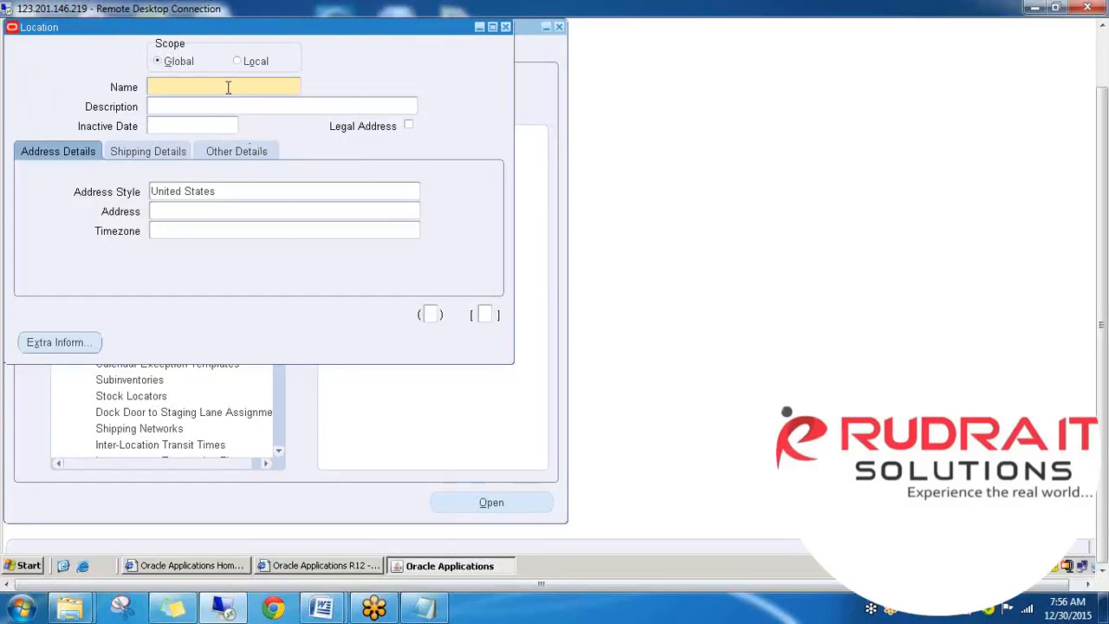
- Query the AD1 Vision A&D Final Assembly Plant 1 location, check its Other Details, and close it
key(F11)
key(ctrl+F11)
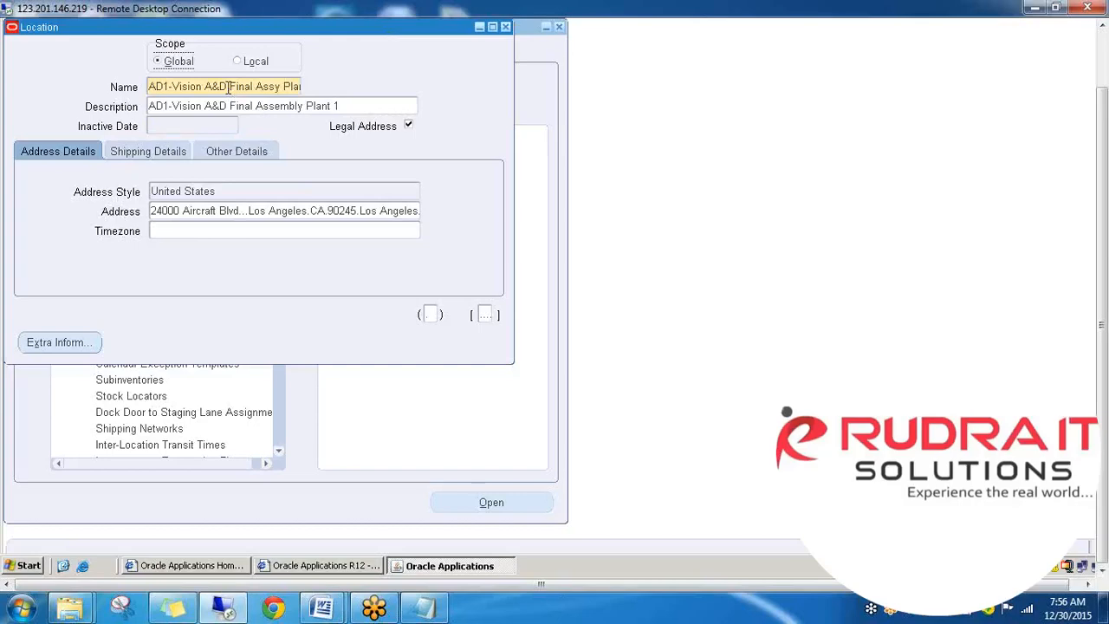
click(246, 151)
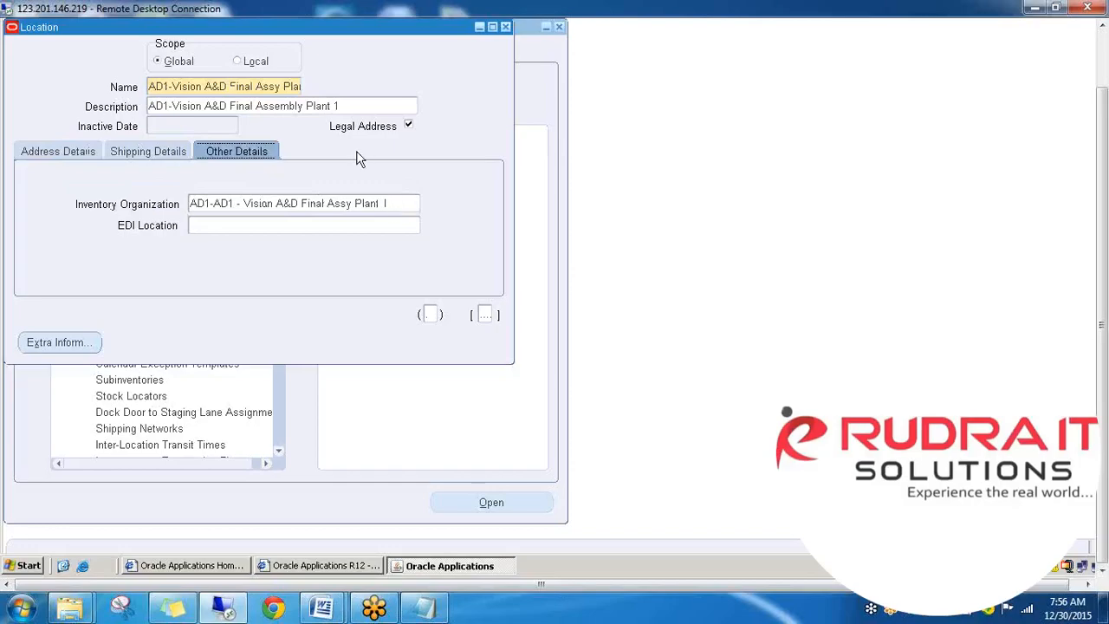
click(506, 28)
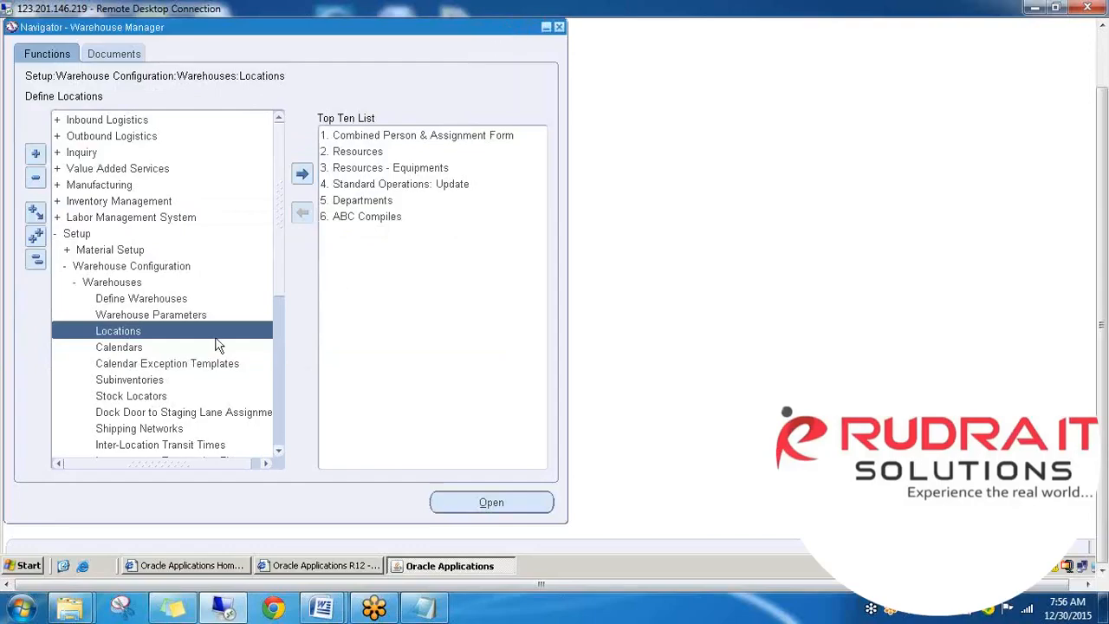
- Open W1's Subinventories summary and start a new subinventory record
double_click(136, 380)
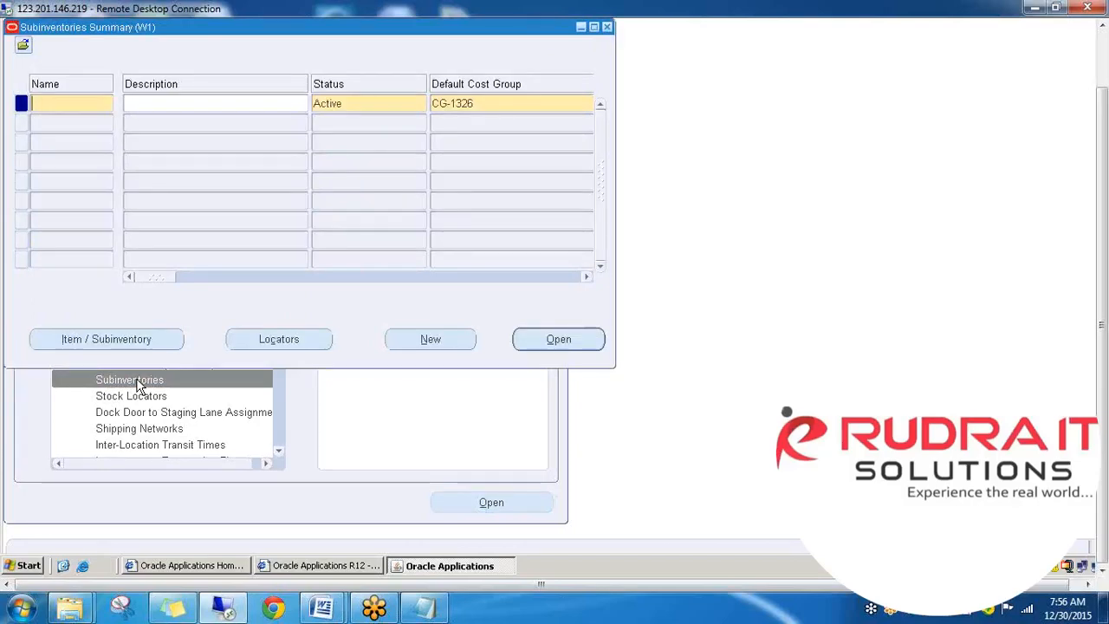
click(439, 343)
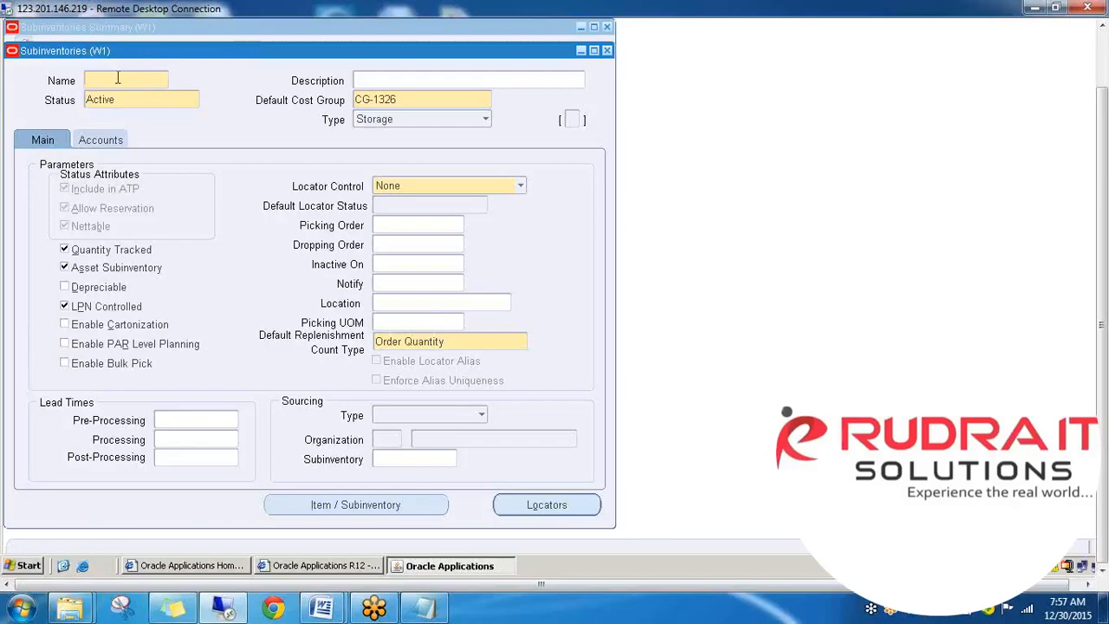
- Query subinventory BOX, keep its Storage type, and list its locators BO1.1.1 through BO1.2.3
key(F11)
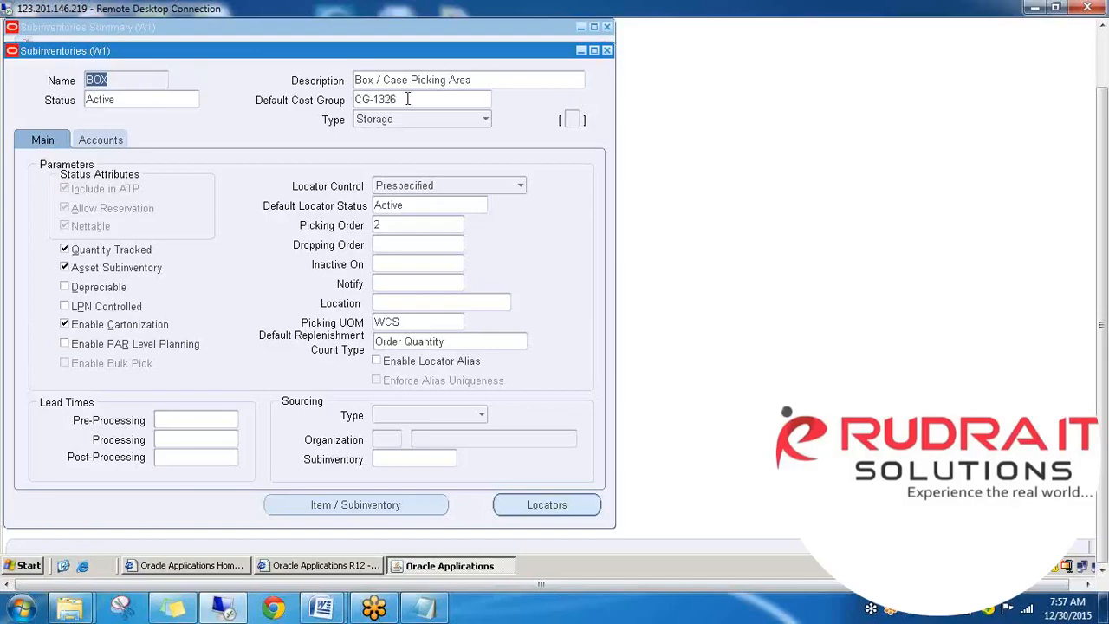
click(481, 123)
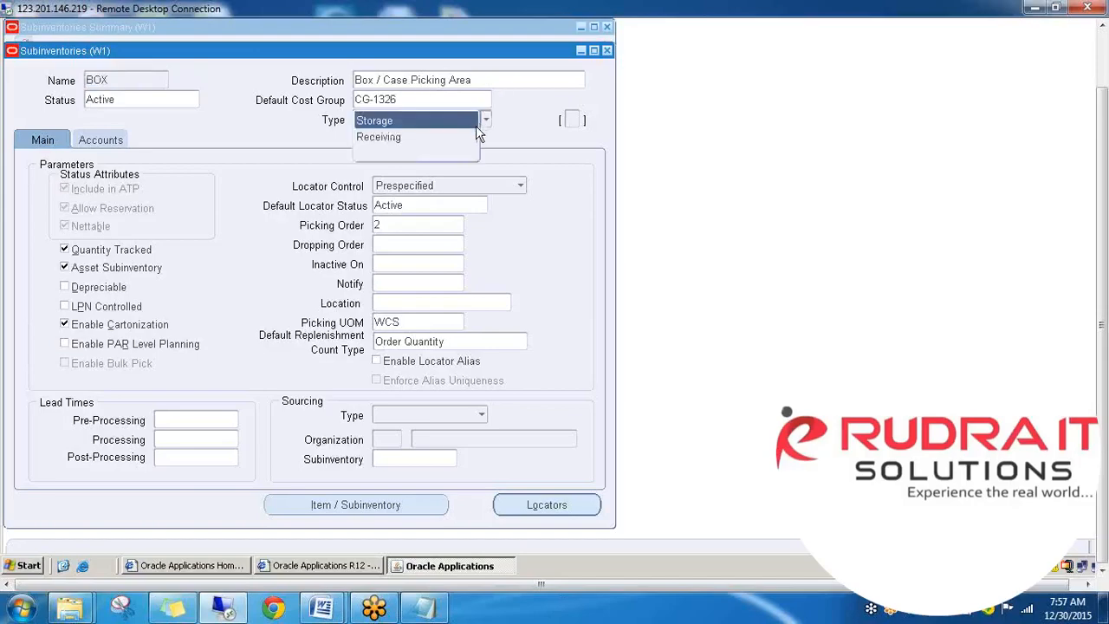
click(407, 121)
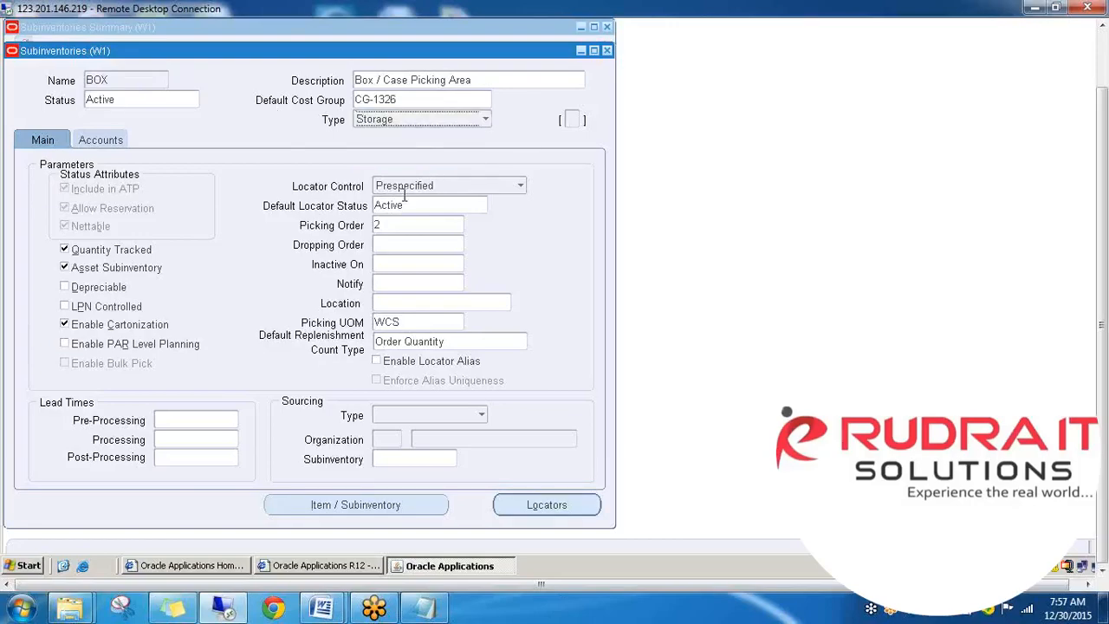
click(538, 512)
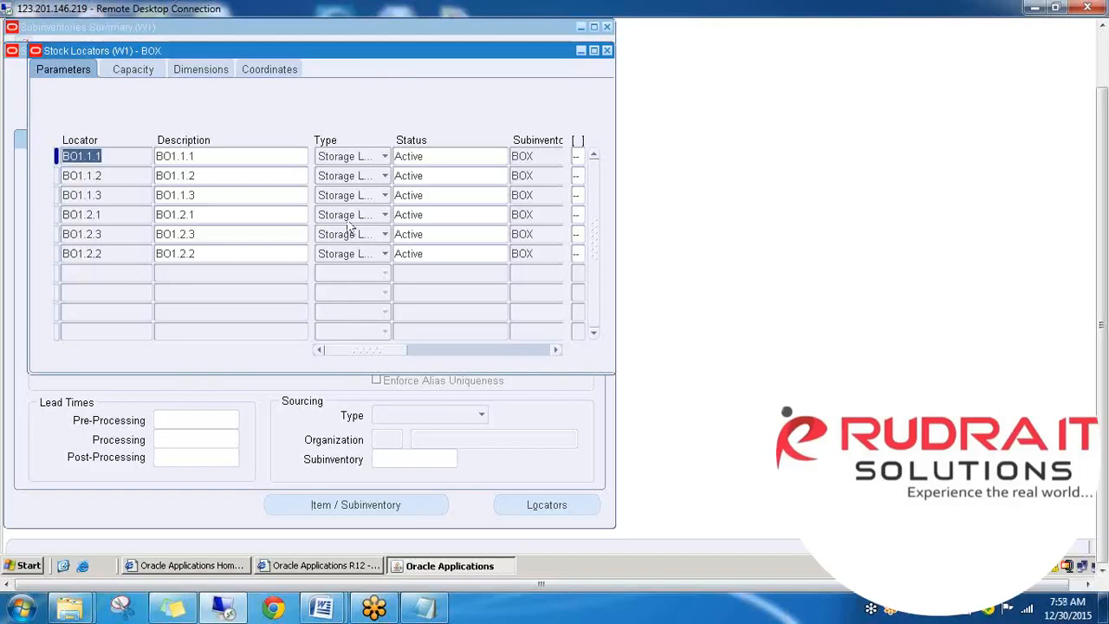
- Check BO1.1.1's locator type options, close Stock Locators, and review BOX's subinventory Type choices
click(387, 156)
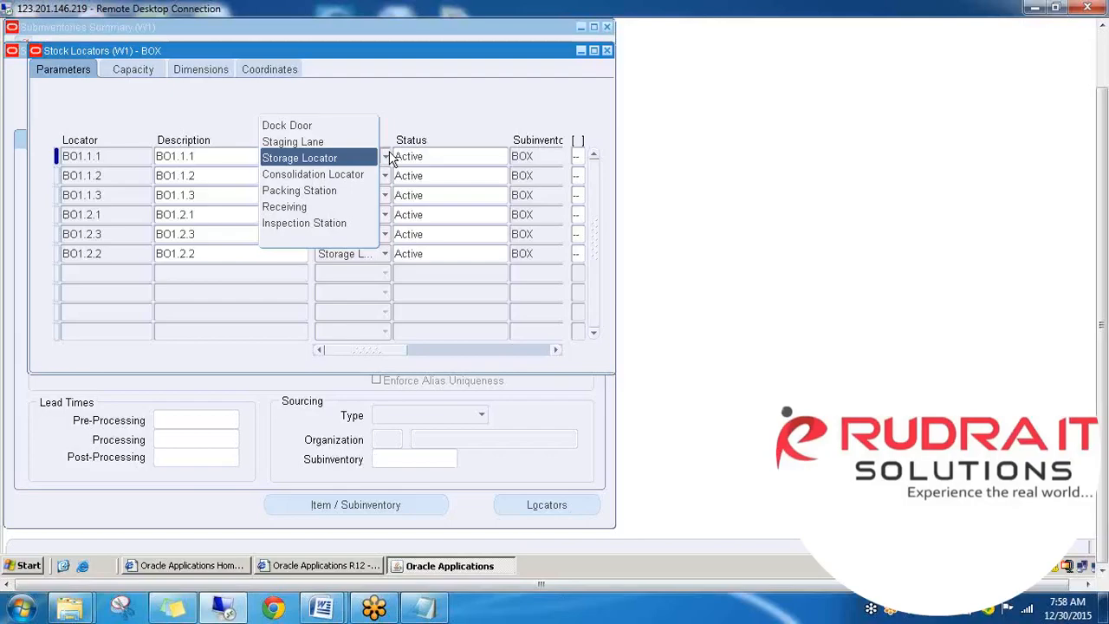
click(609, 53)
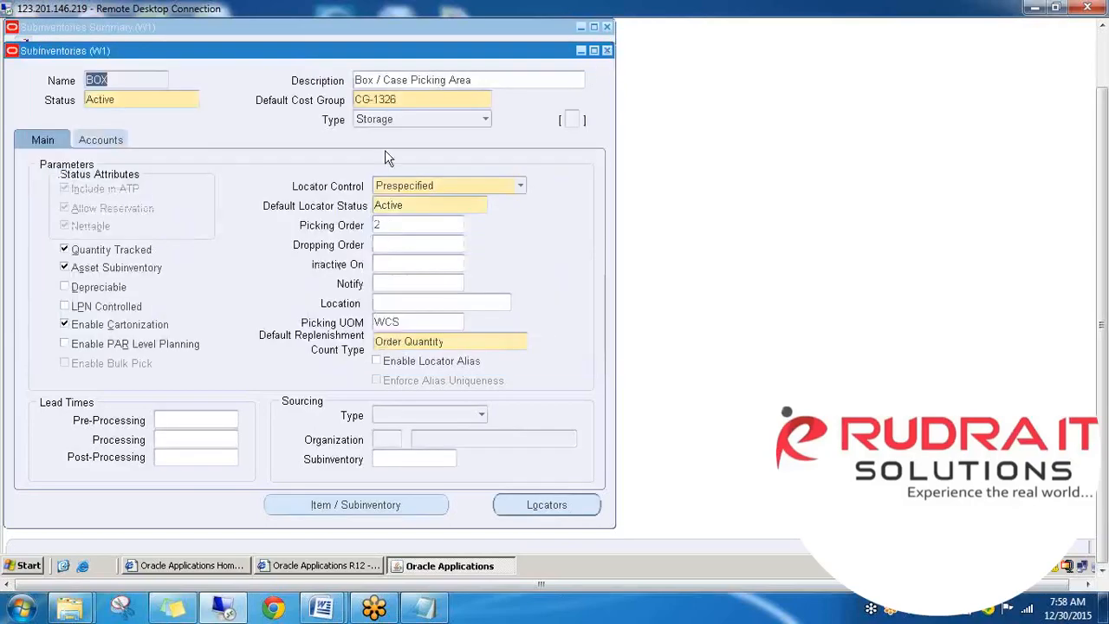
click(488, 126)
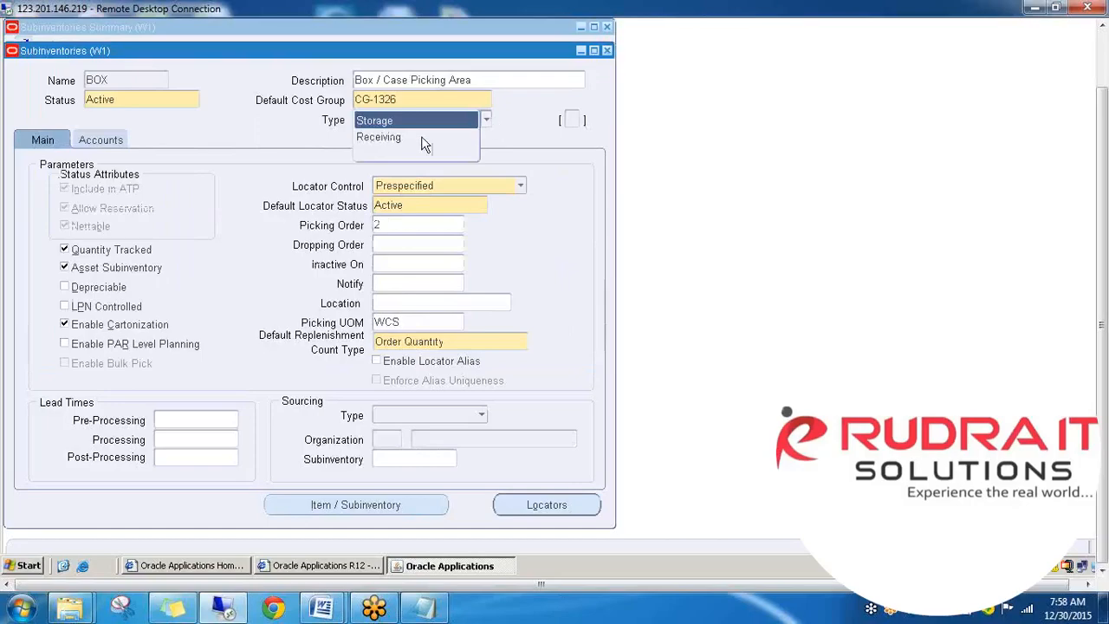
click(516, 178)
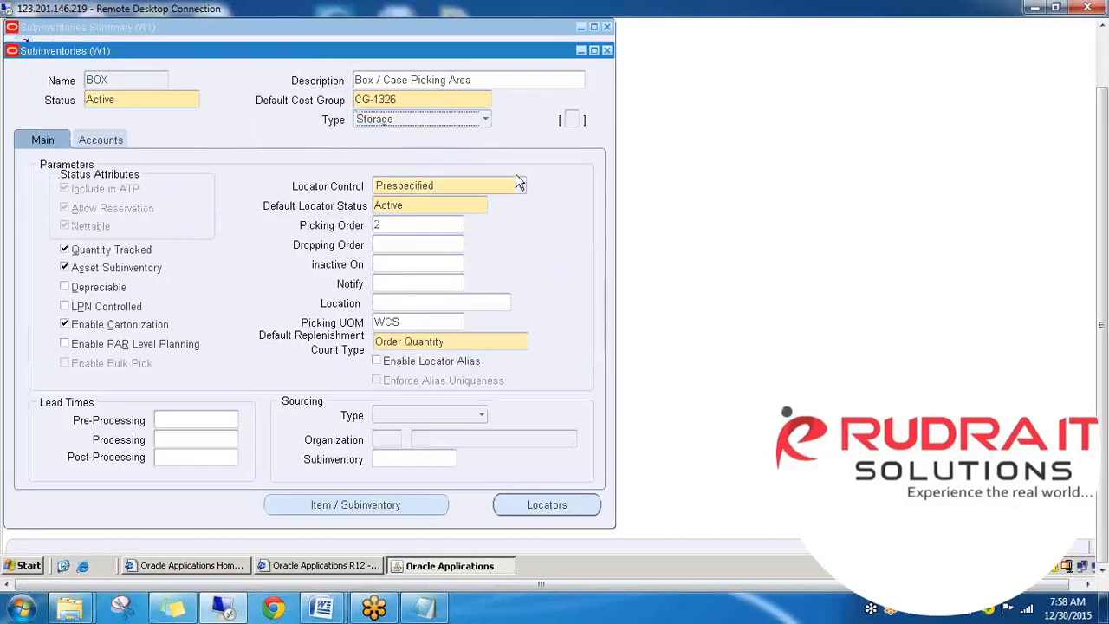
- Open BOX's locators BO1.1.1–BO1.2.2, check BO1.2.2's type options unchanged, and show their capacity figures
click(544, 505)
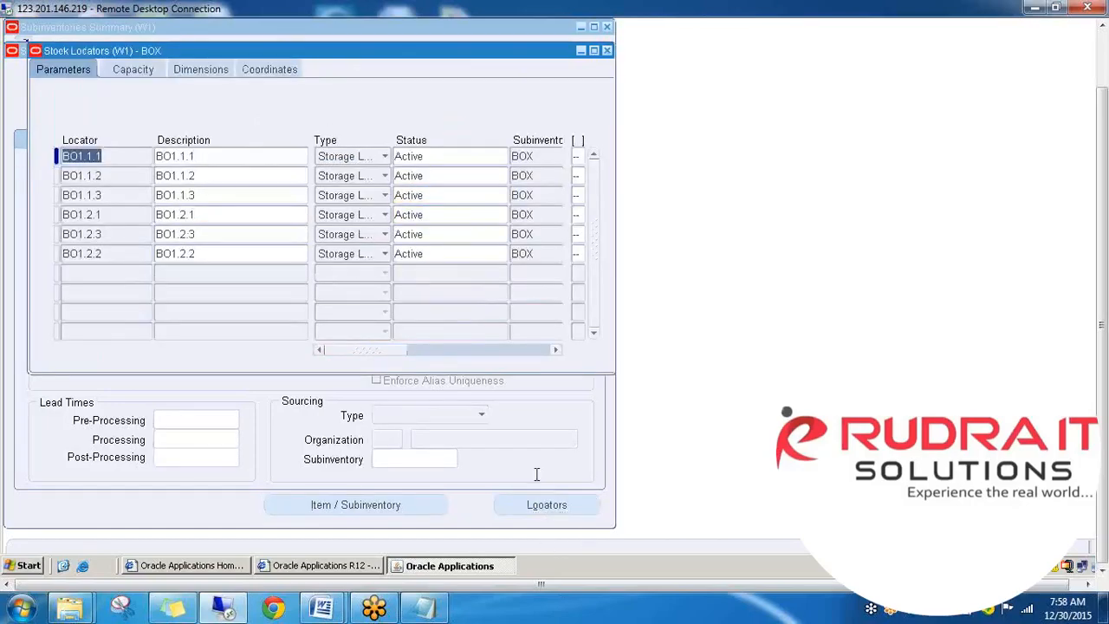
click(374, 253)
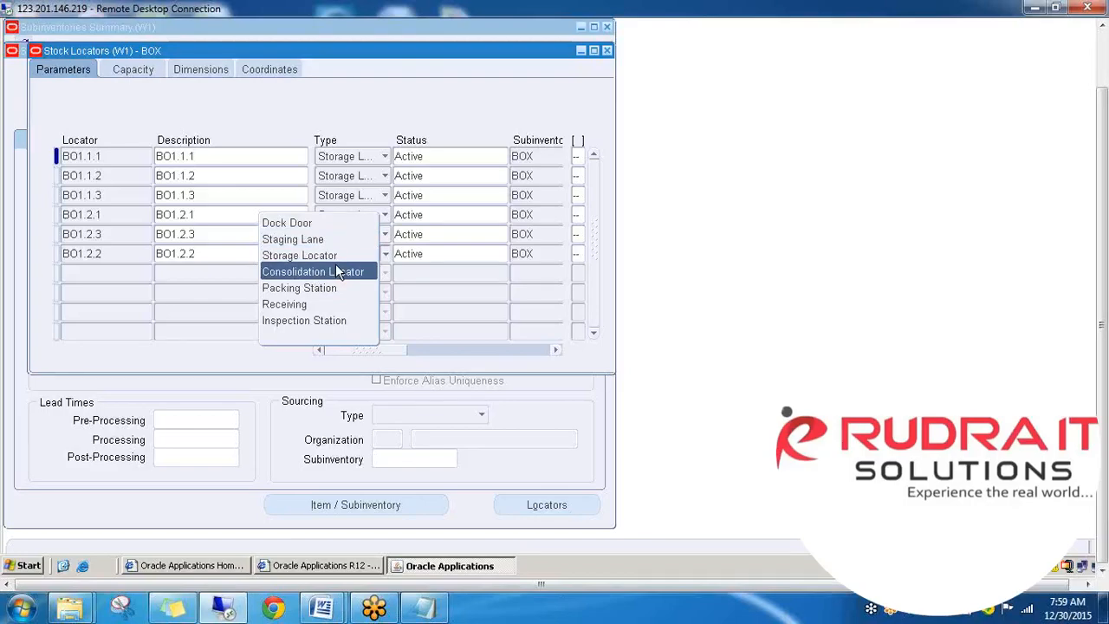
click(470, 245)
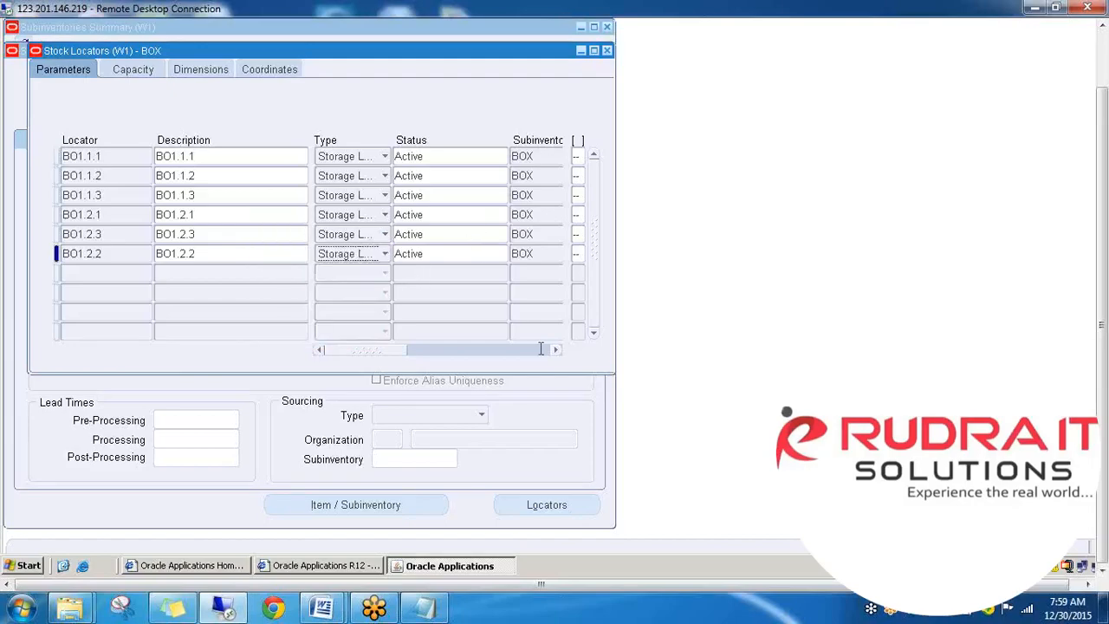
drag(399, 351, 478, 369)
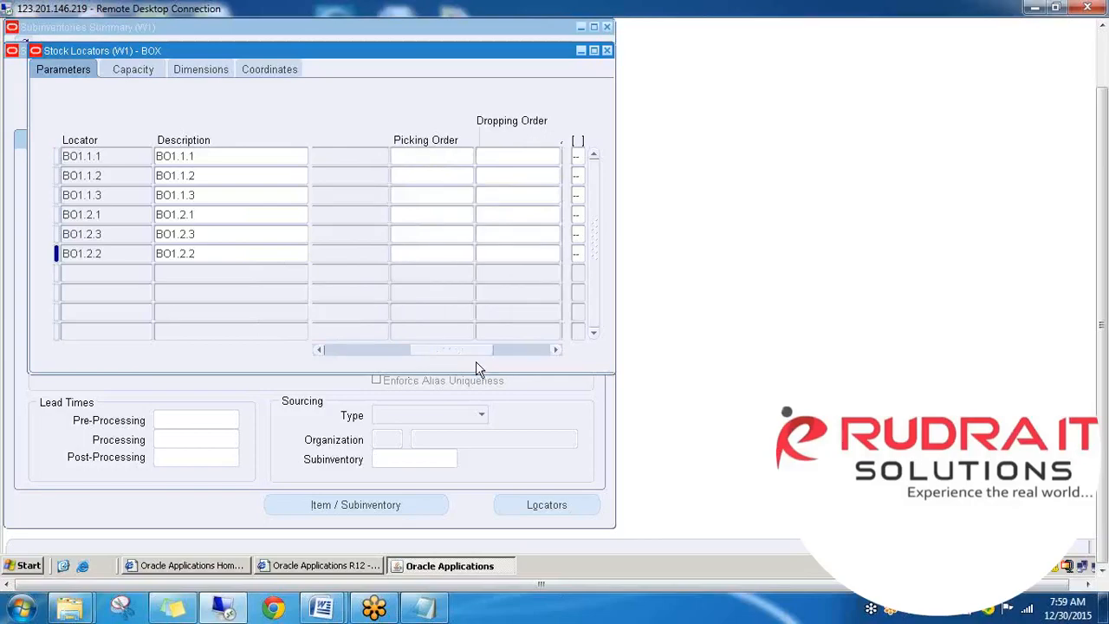
click(132, 70)
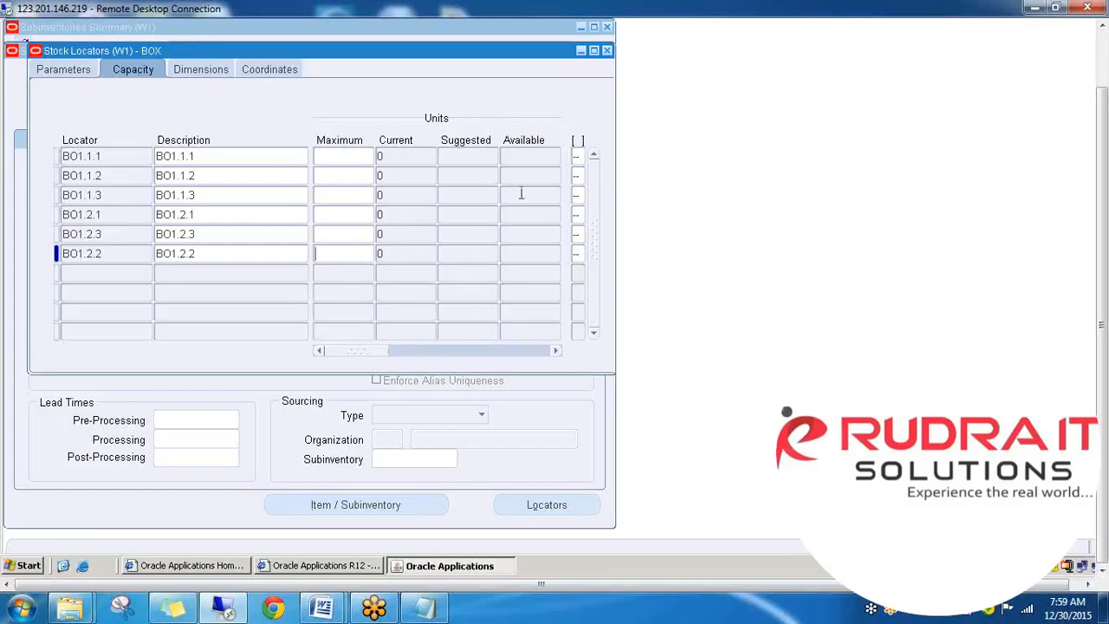
- Display pick UOM, length, width and height for the six BOX locators, all blank
click(217, 73)
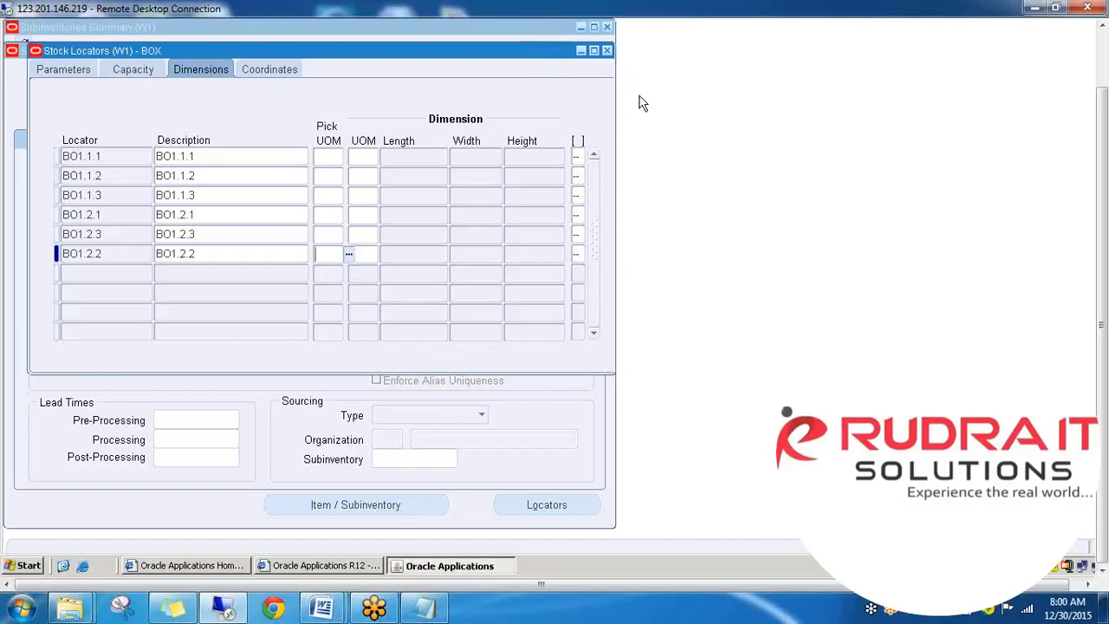
- Close the BOX stock locators and view BOX's item assignments, which list no items
click(607, 50)
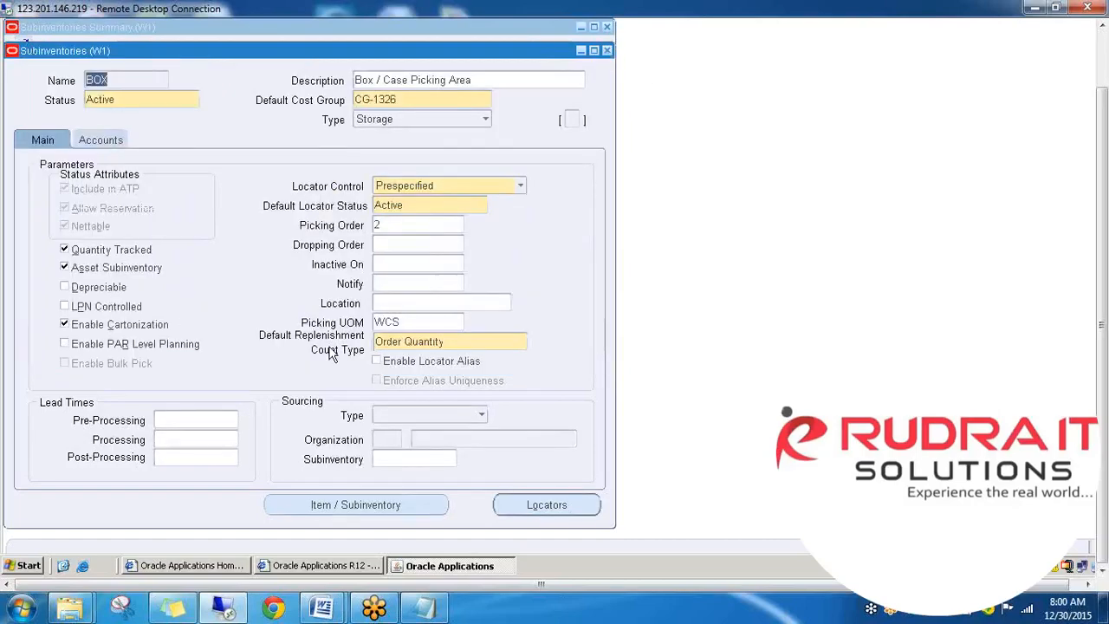
click(351, 507)
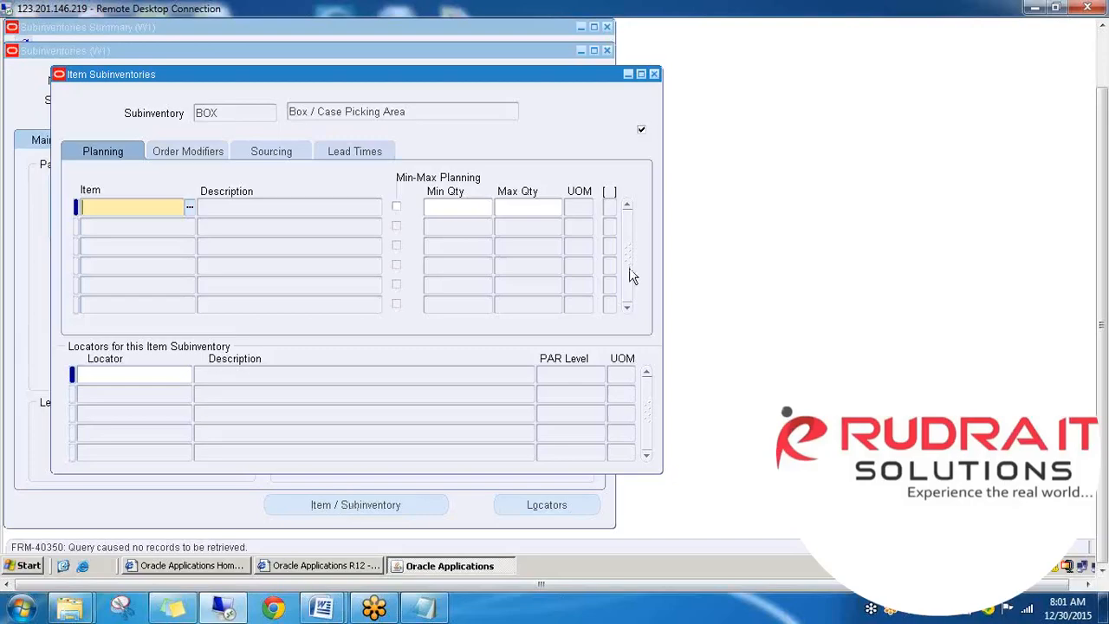
- Close the Item Subinventories, Subinventories and Subinventories Summary windows to reach the Warehouse Manager navigator
click(654, 74)
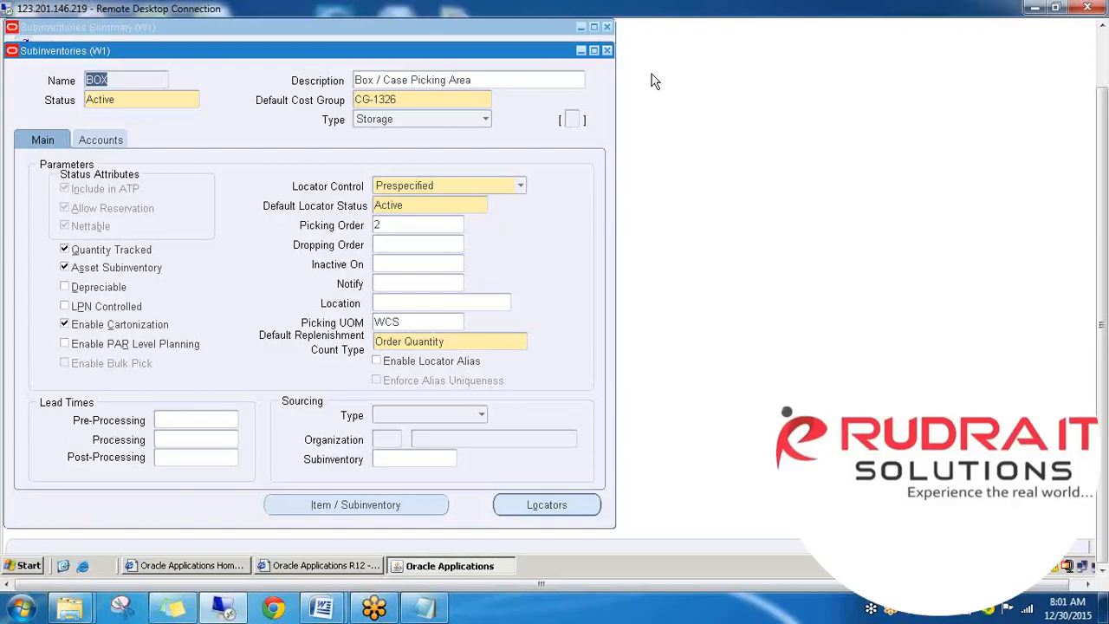
click(606, 50)
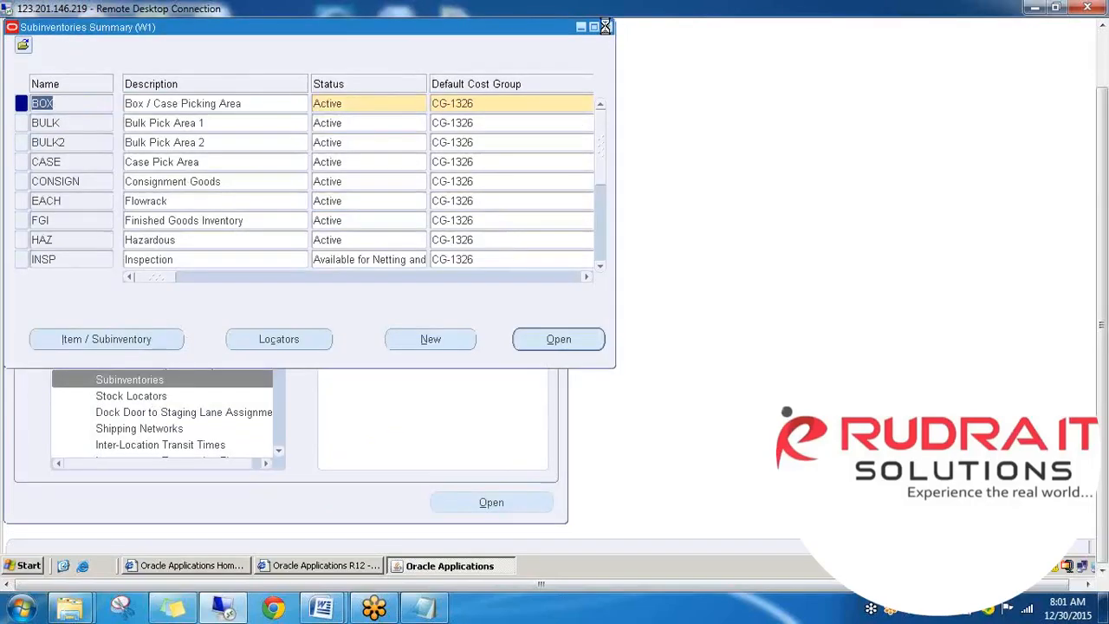
click(604, 26)
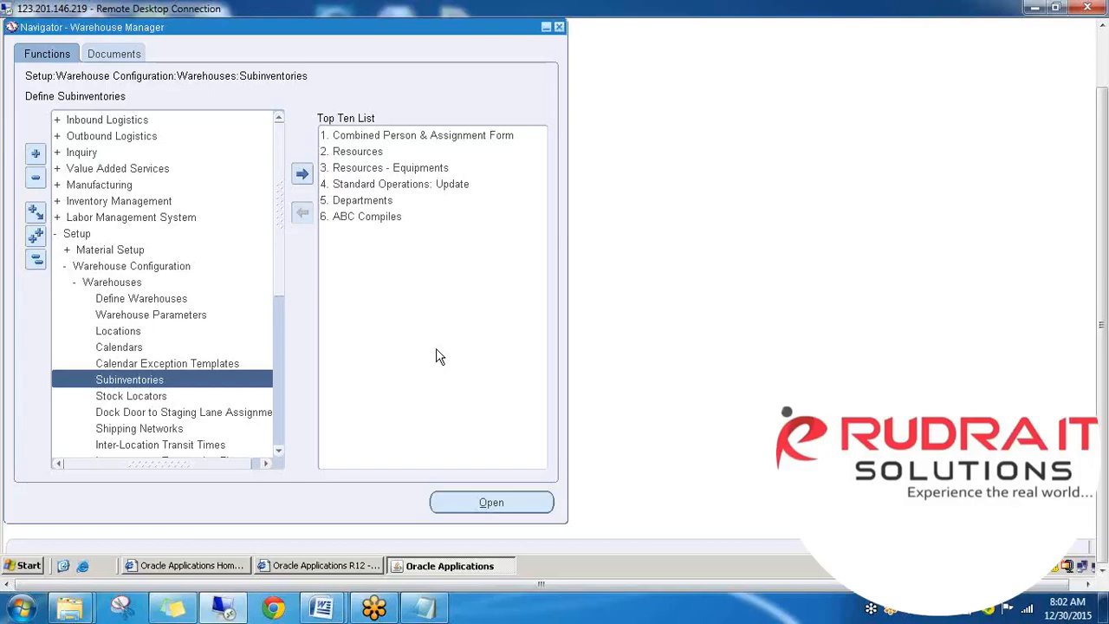
double_click(211, 418)
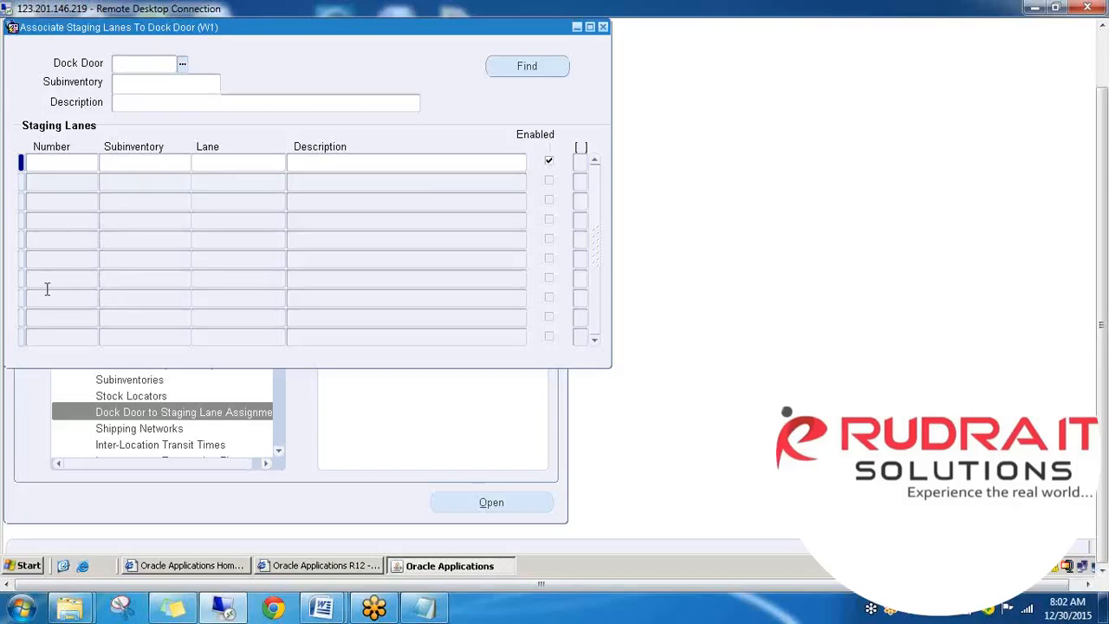
click(604, 27)
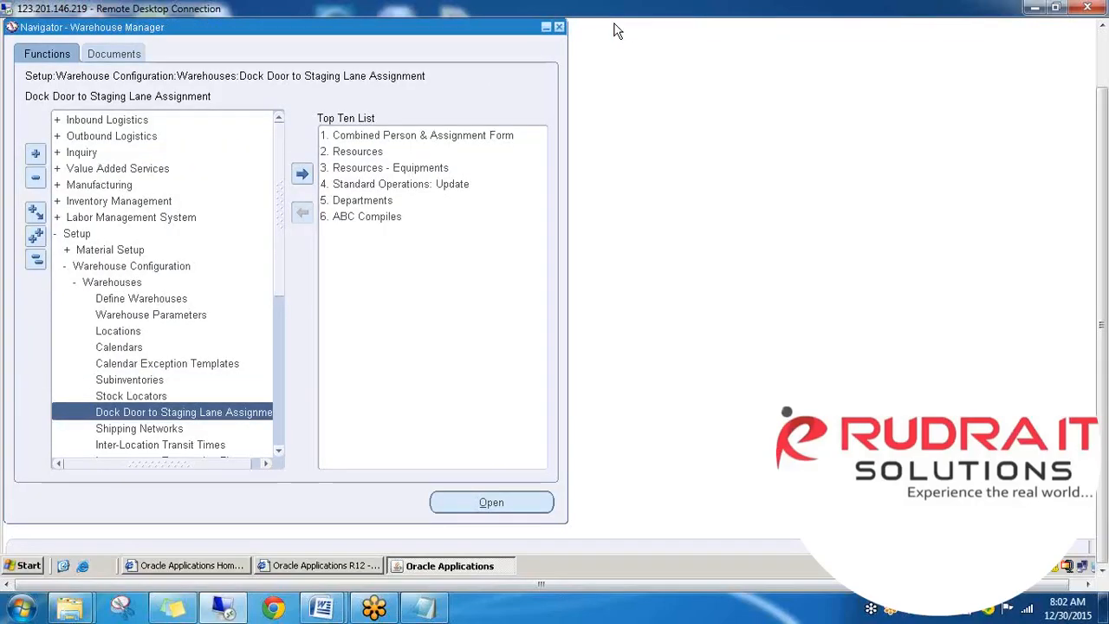